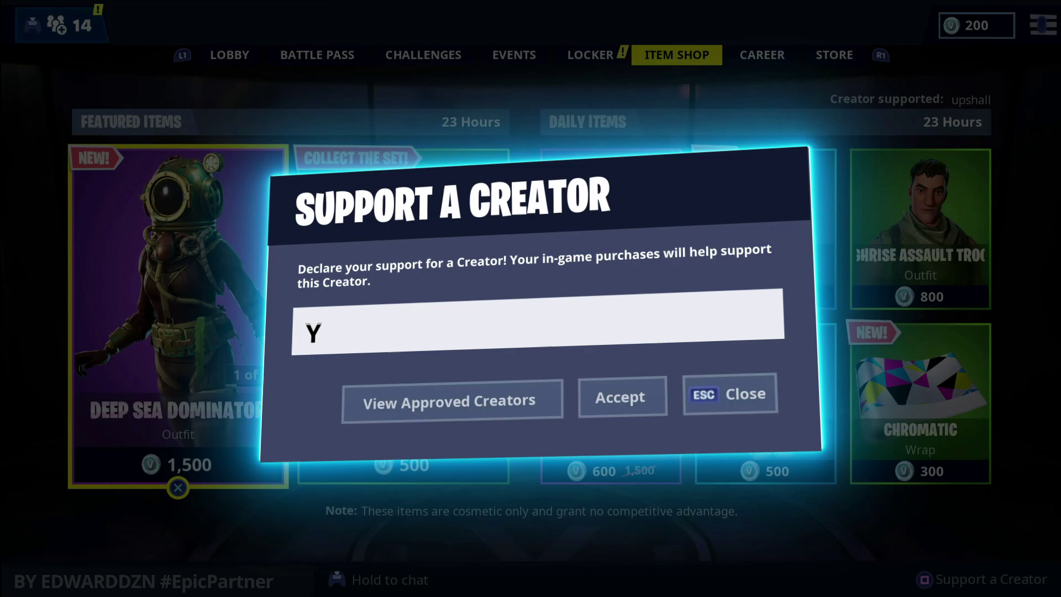
Enter the creator's code in the Support a Creator dialog
type("oJacq")
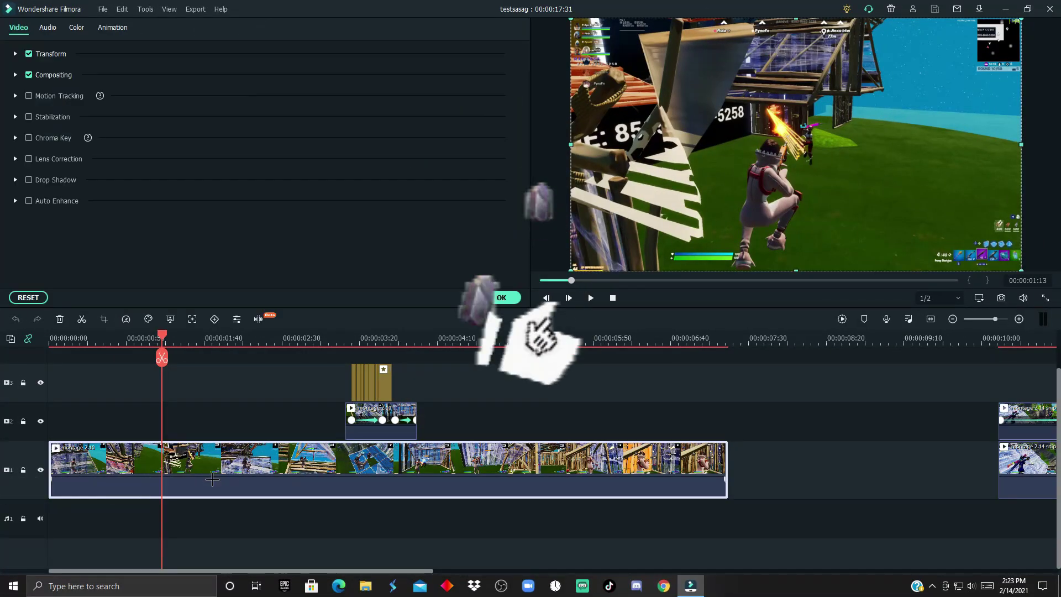
Open Advanced Color Correction for the selected gameplay clip and list only the Custom presets
left_click(76, 27)
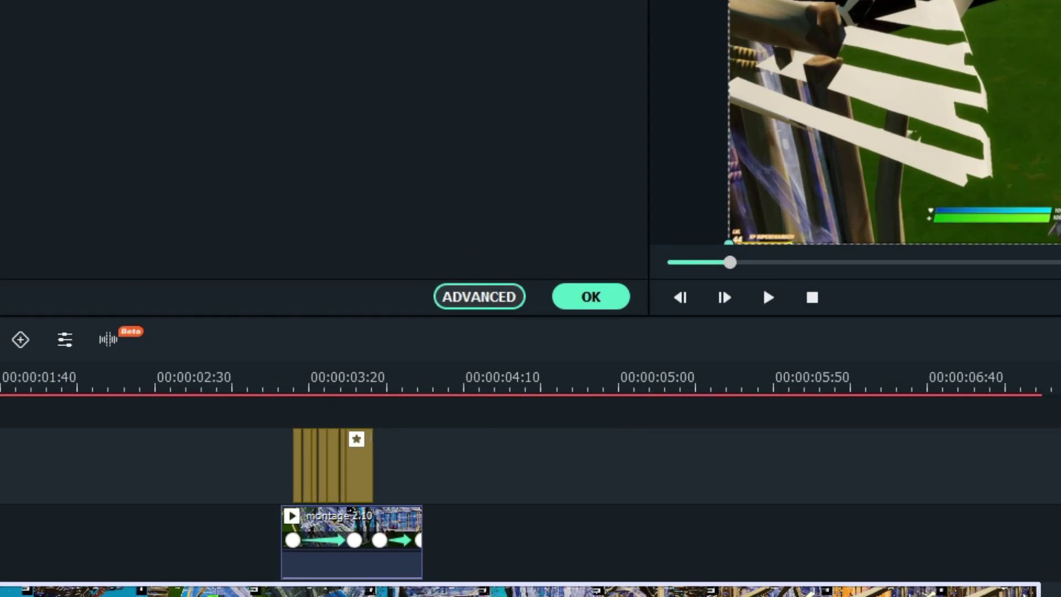
left_click(445, 297)
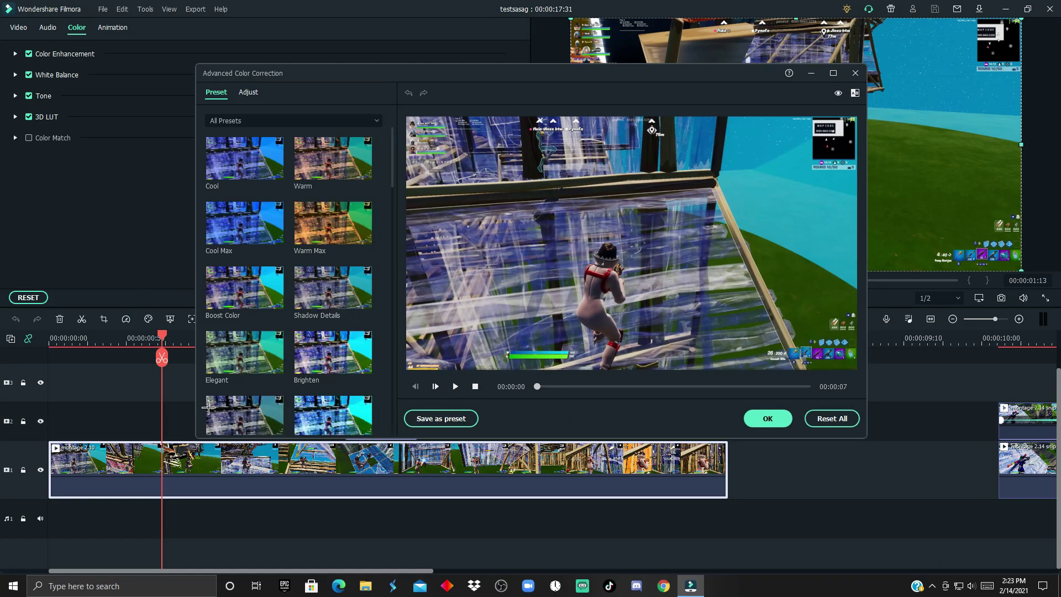
scroll(383, 352, "down", 10)
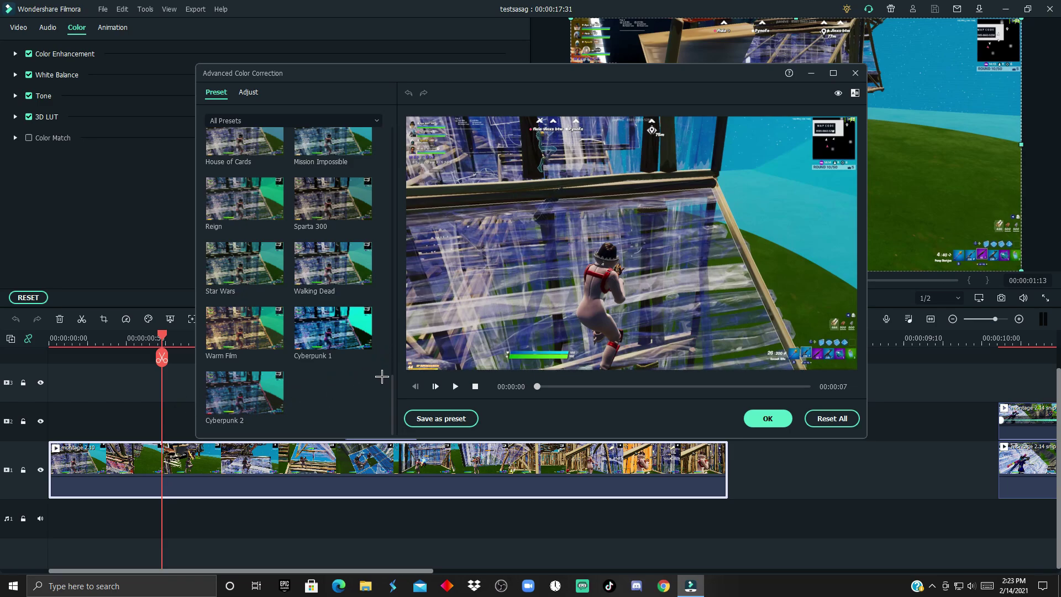
left_click(248, 120)
left_click(229, 163)
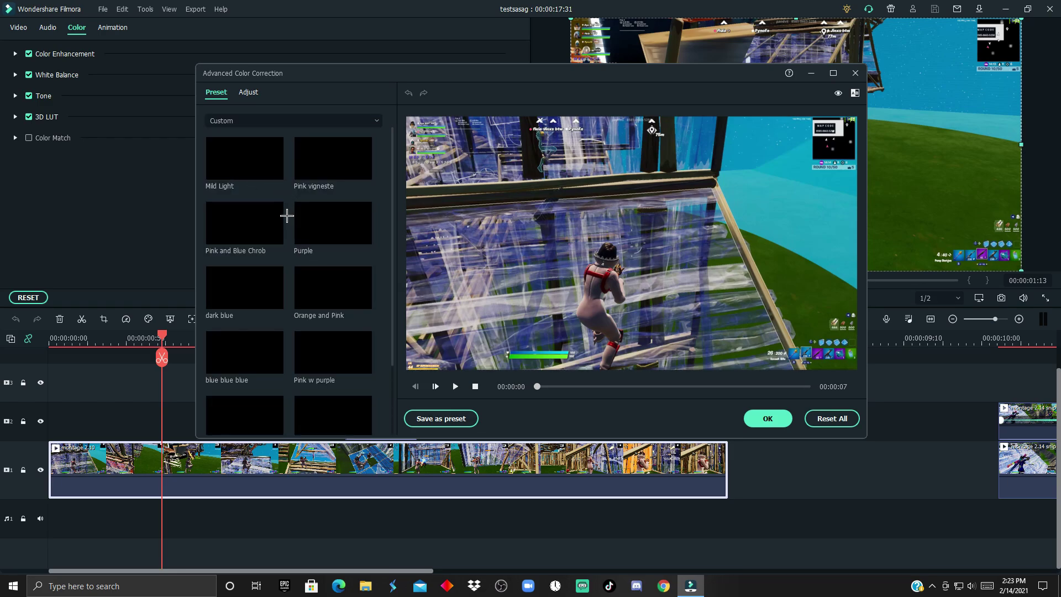
scroll(296, 360, "down", 2)
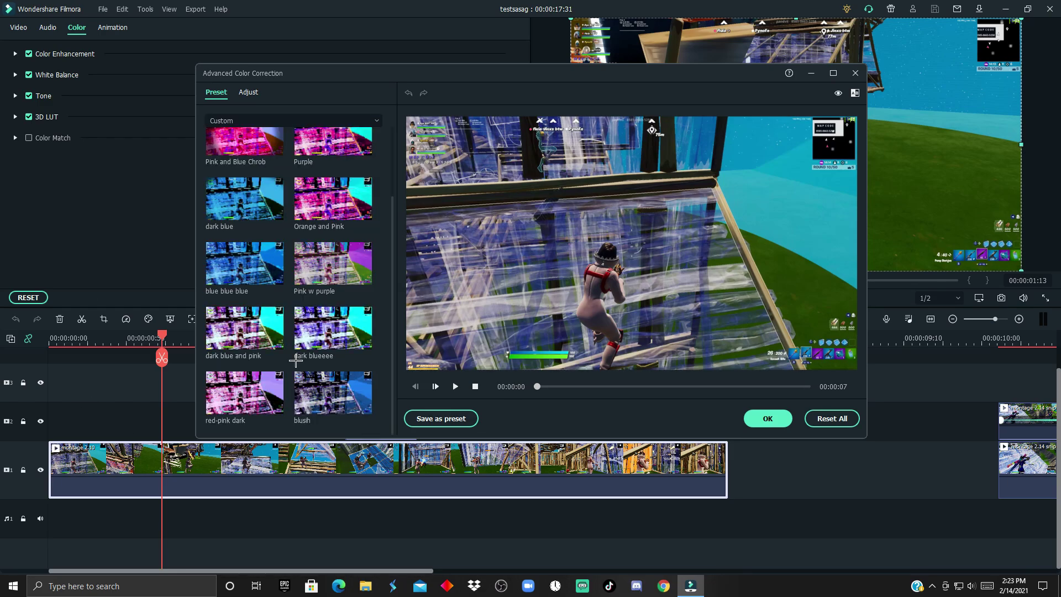
Try the blusih, dark blue and pink, Pink w purple, blue blue blue, Orange and Pink, and dark blue presets on the clip
left_click(348, 401)
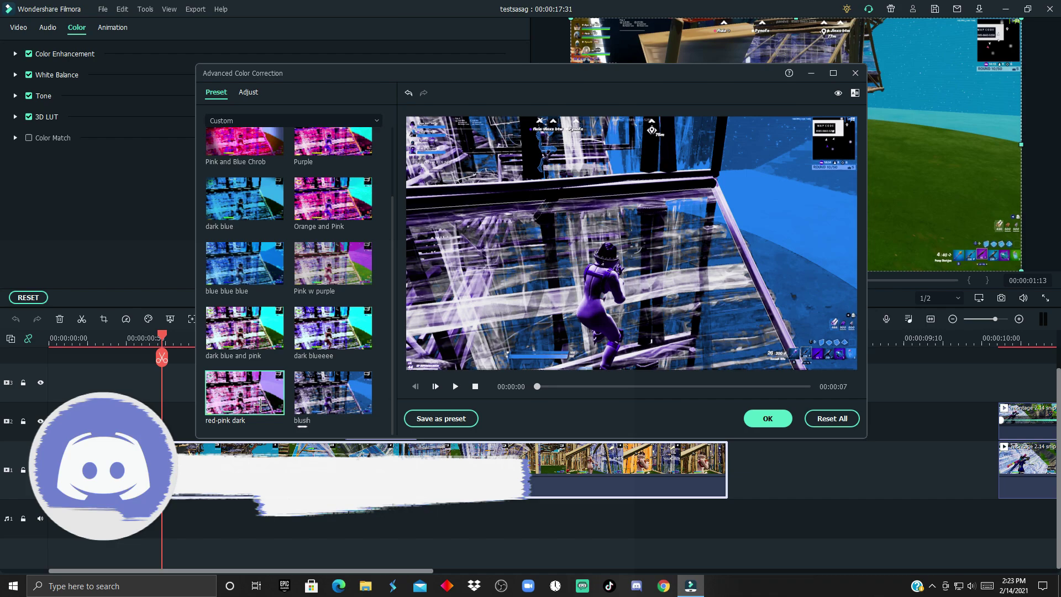
left_click(249, 329)
left_click(334, 291)
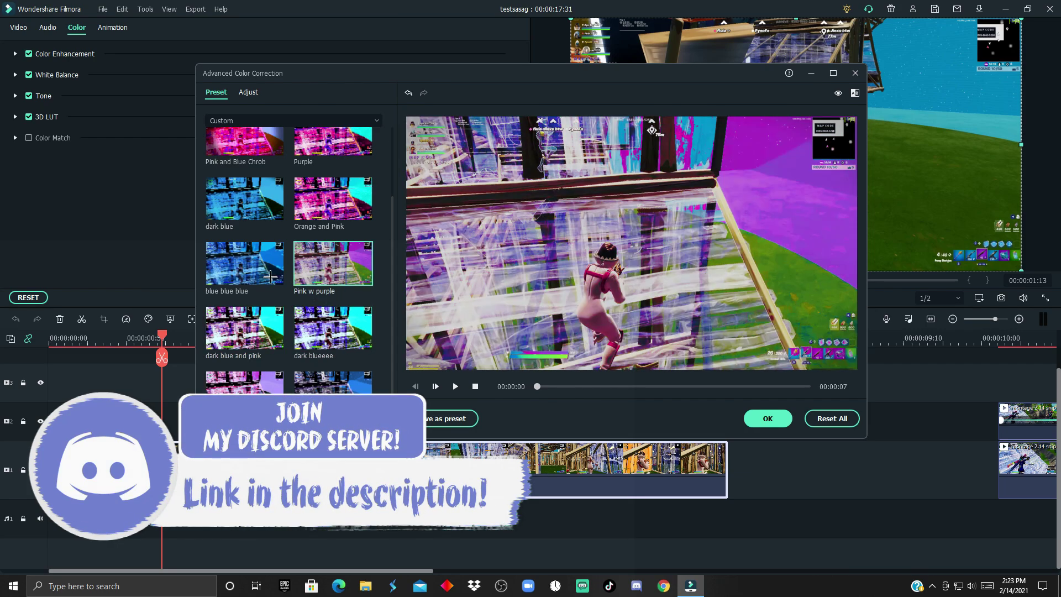
left_click(271, 278)
left_click(343, 226)
left_click(265, 212)
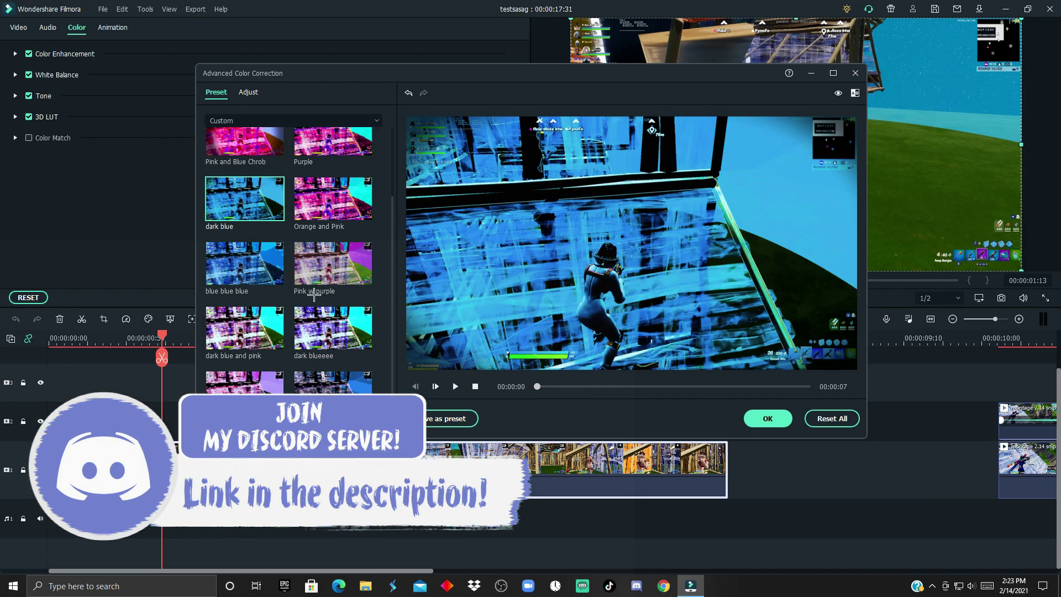
Try the Pink and Blue Chrob, Pink vigneste, Mild Light, blusih and red-pink dark presets on the clip
scroll(254, 221, "up", 2)
left_click(247, 225)
left_click(324, 165)
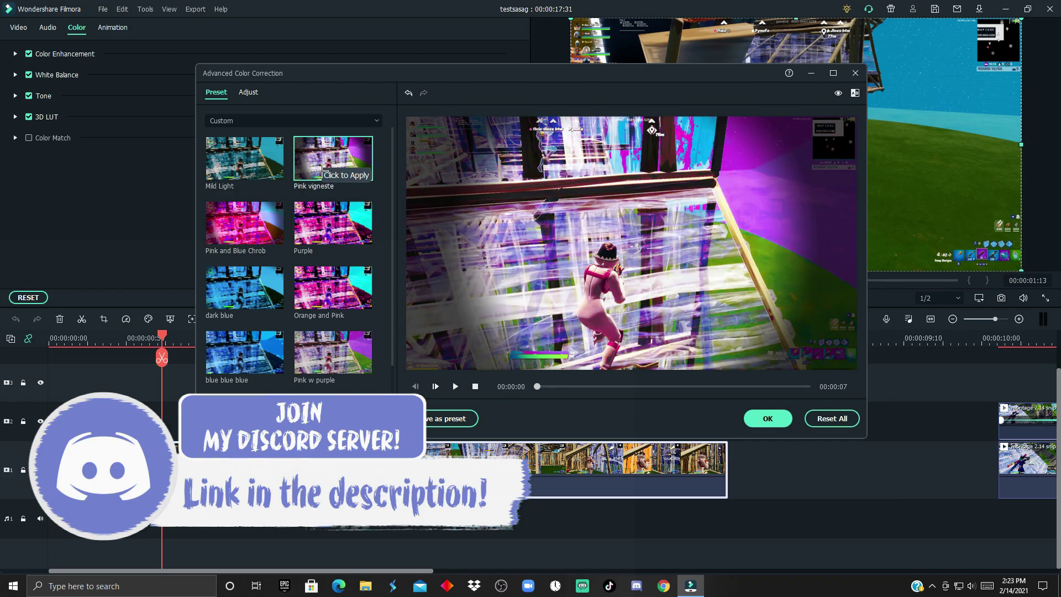
left_click(254, 168)
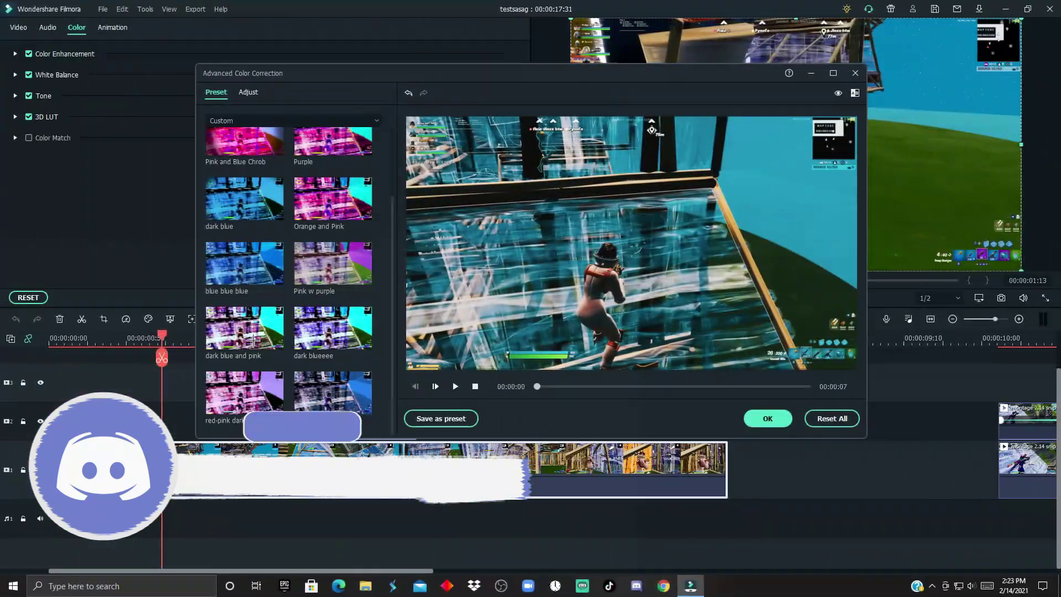
left_click(329, 394)
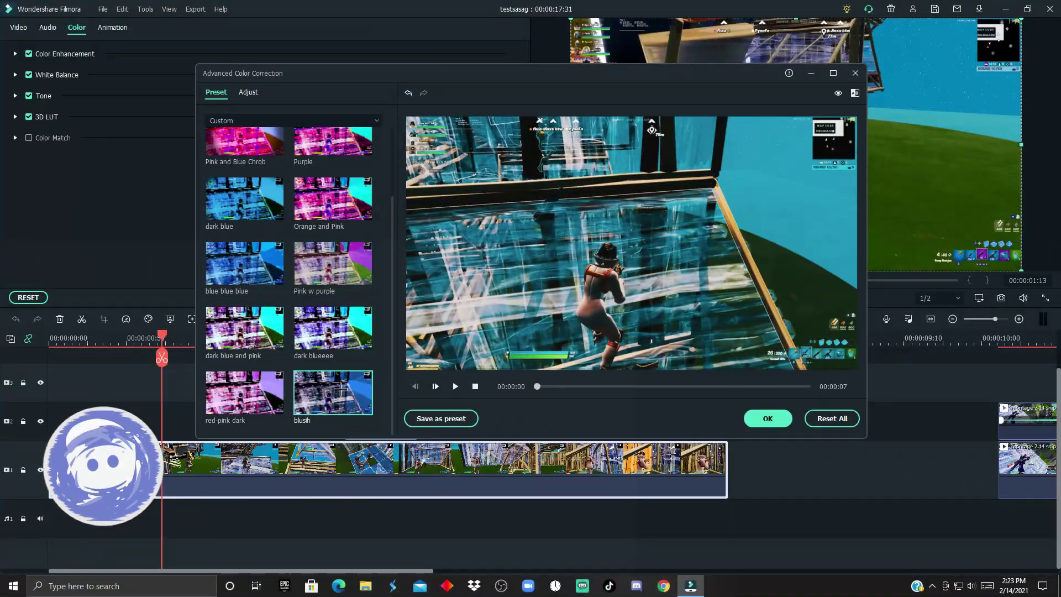
left_click(253, 393)
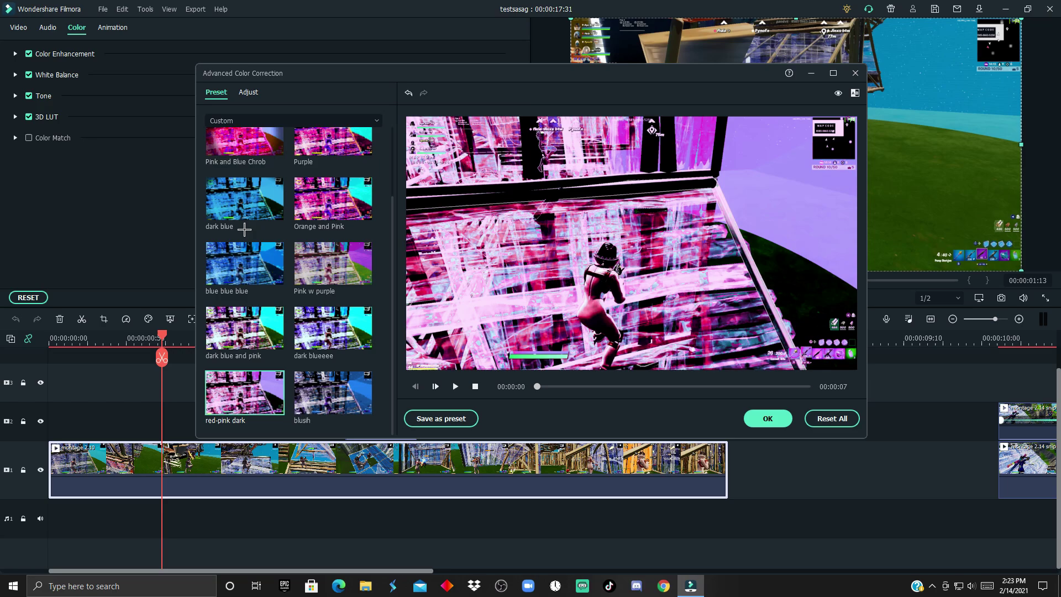
In the manual adjustments, try a near-maximum Color Enhancement Value, and return Threshold and Value to 0
left_click(260, 101)
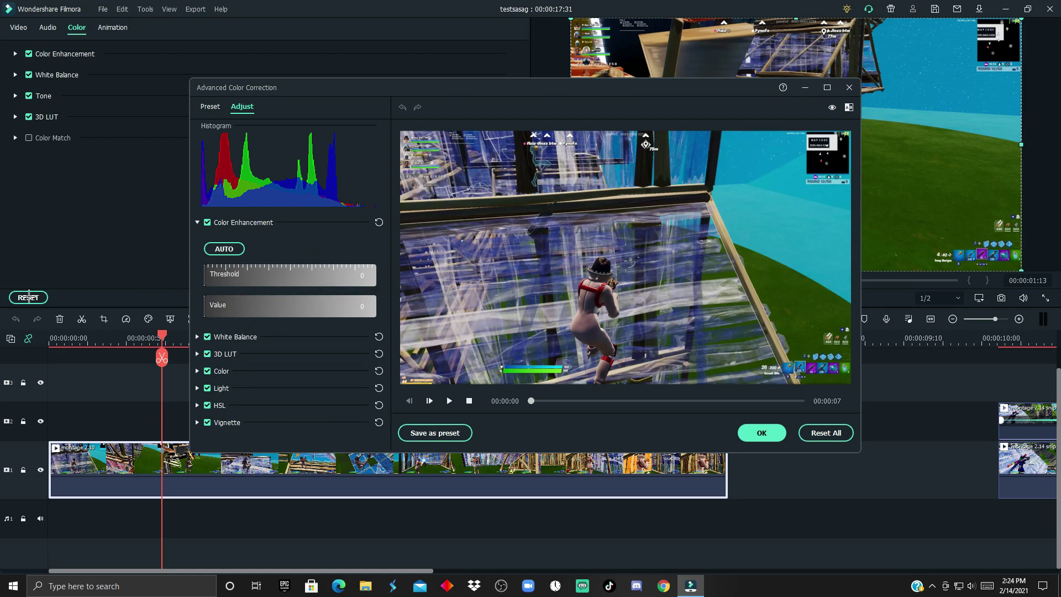
left_click_drag(234, 316, 376, 316)
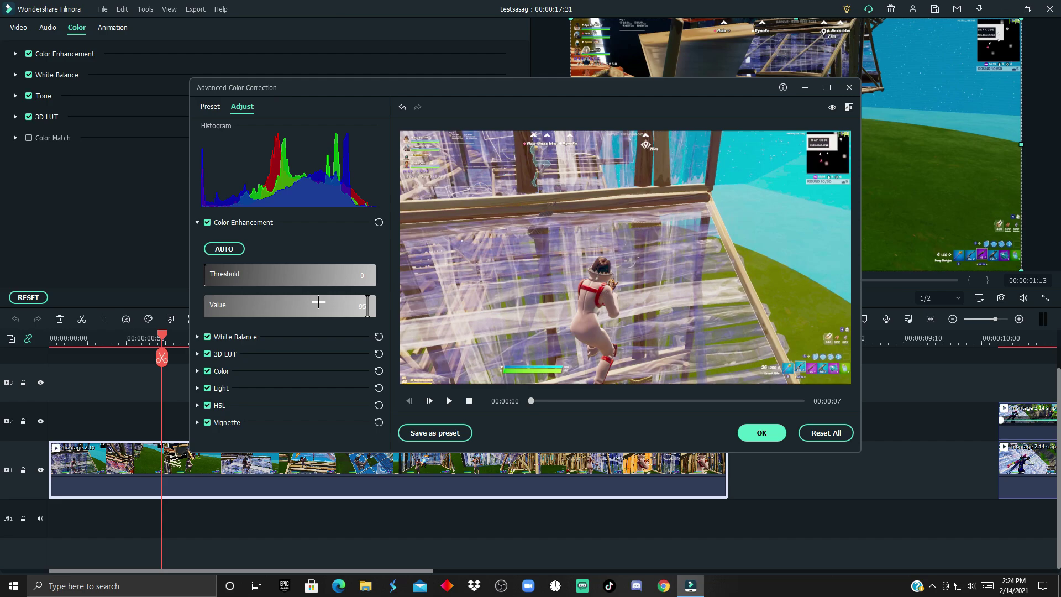
left_click_drag(277, 284, 53, 293)
left_click_drag(281, 314, 9, 334)
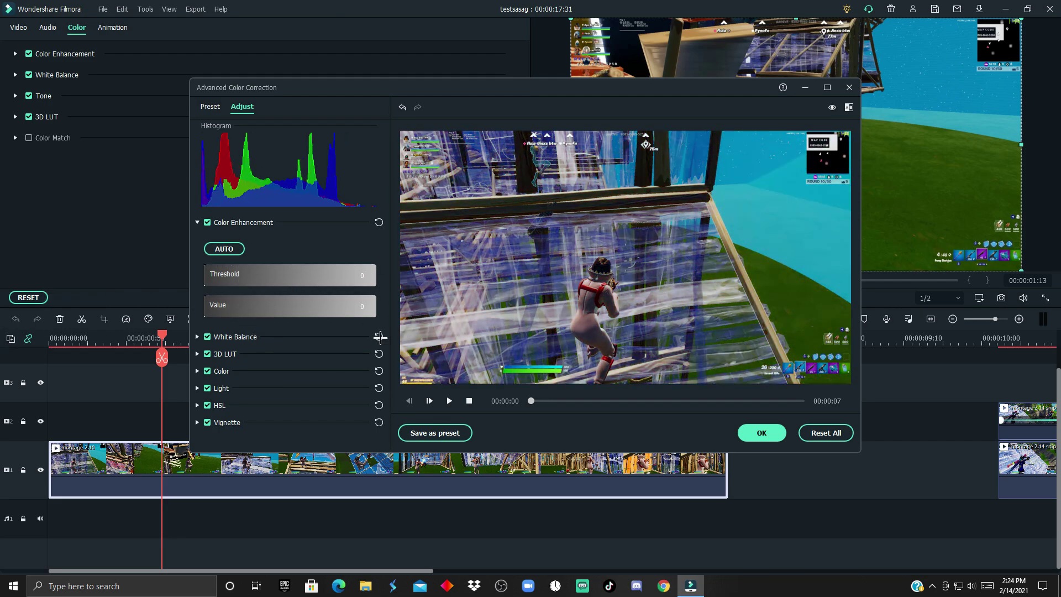
Try different White Balance Temperature and Tint settings, returning both to 0.00
left_click(198, 338)
scroll(200, 317, "down", 1)
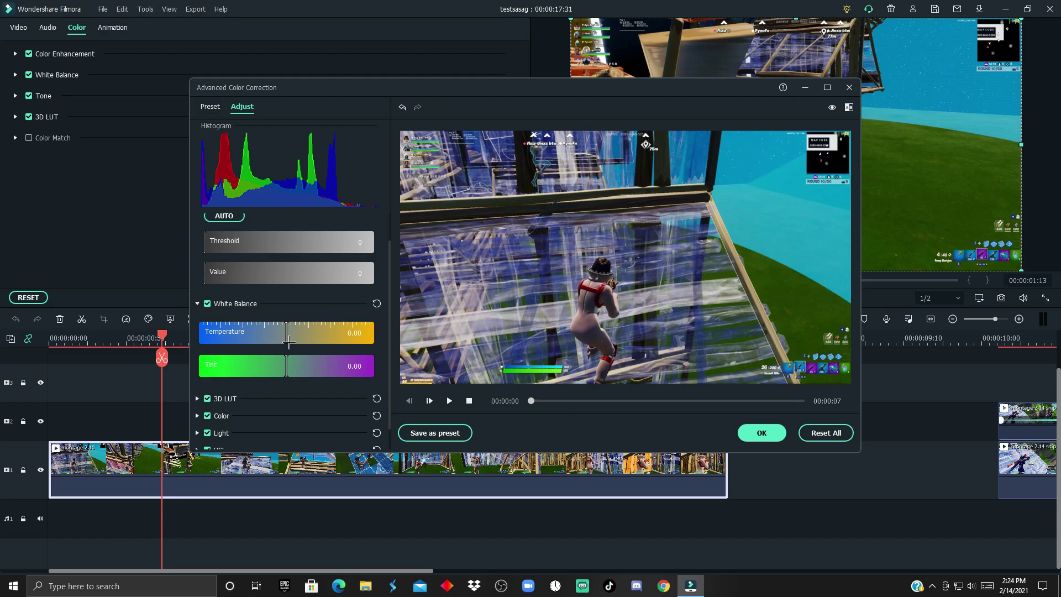
left_click_drag(287, 340, 110, 377)
left_click_drag(316, 377, 281, 370)
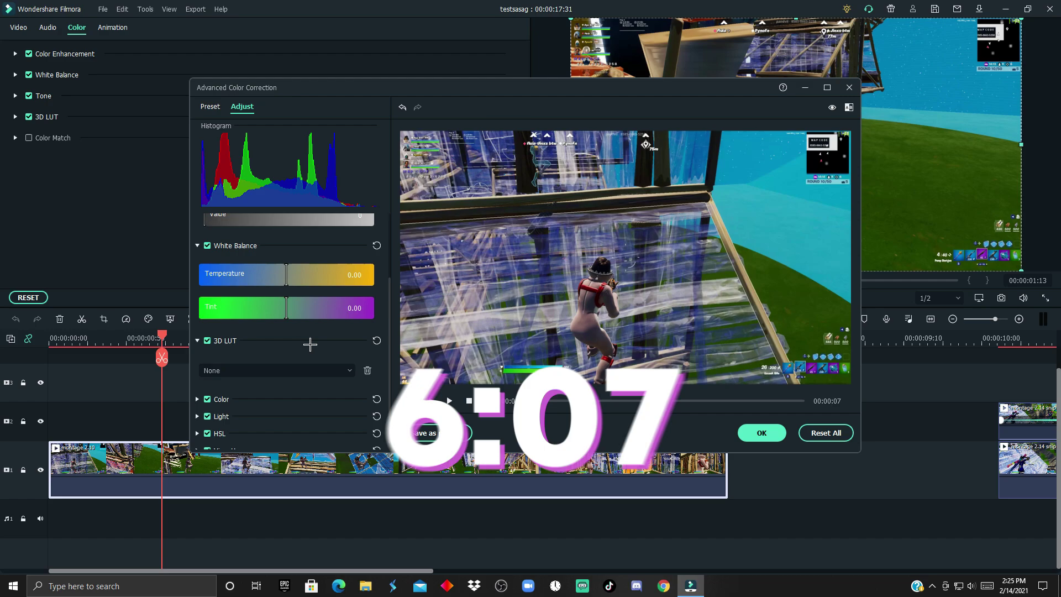
Try Brightness at -100 in the Color adjustments and reset that section
left_click(298, 398)
scroll(296, 372, "down", 3)
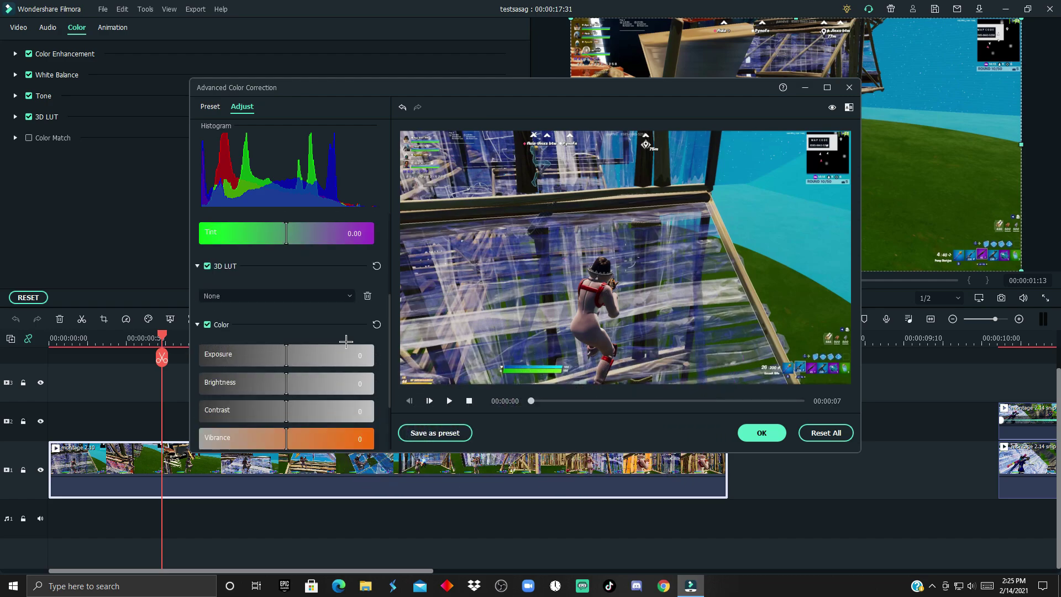
left_click_drag(294, 334, 185, 362)
left_click(380, 294)
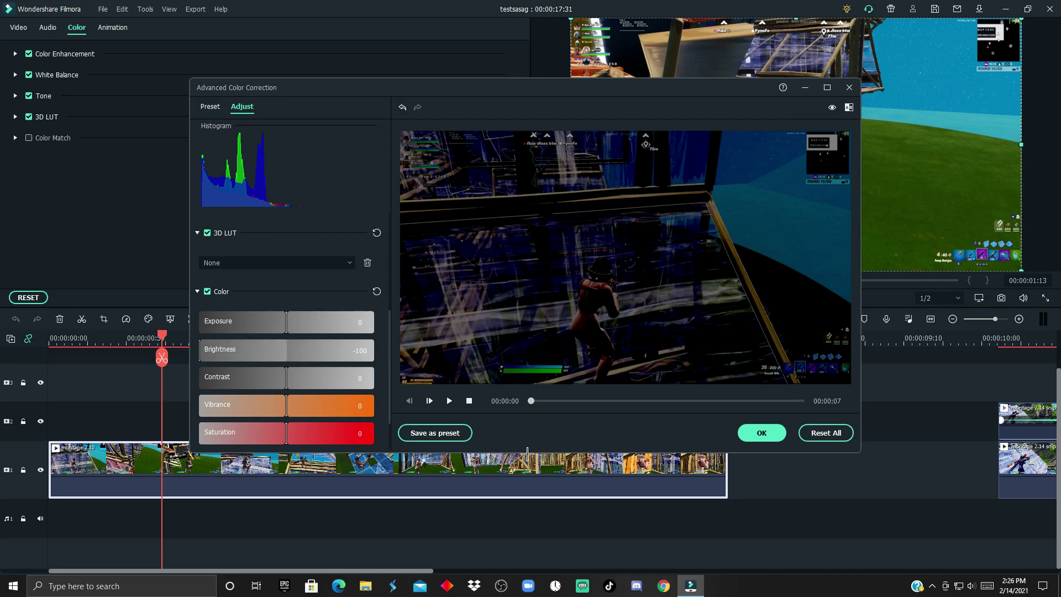
left_click(380, 296)
Try Contrast at 100 and at -100, and reset the Color adjustments
scroll(357, 383, "down", 1)
left_click_drag(289, 351, 398, 362)
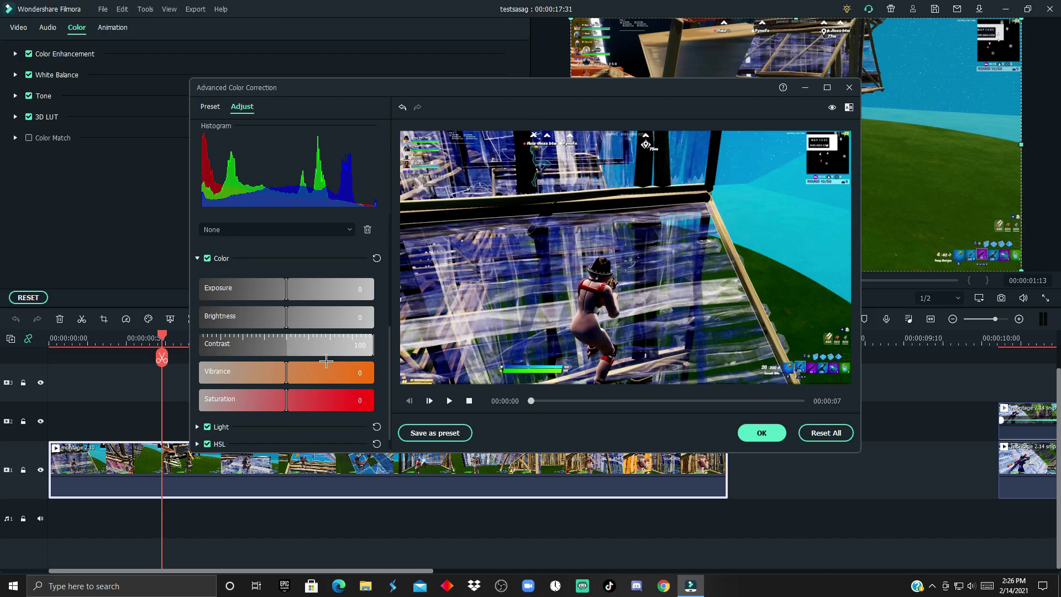
left_click_drag(326, 360, 135, 344)
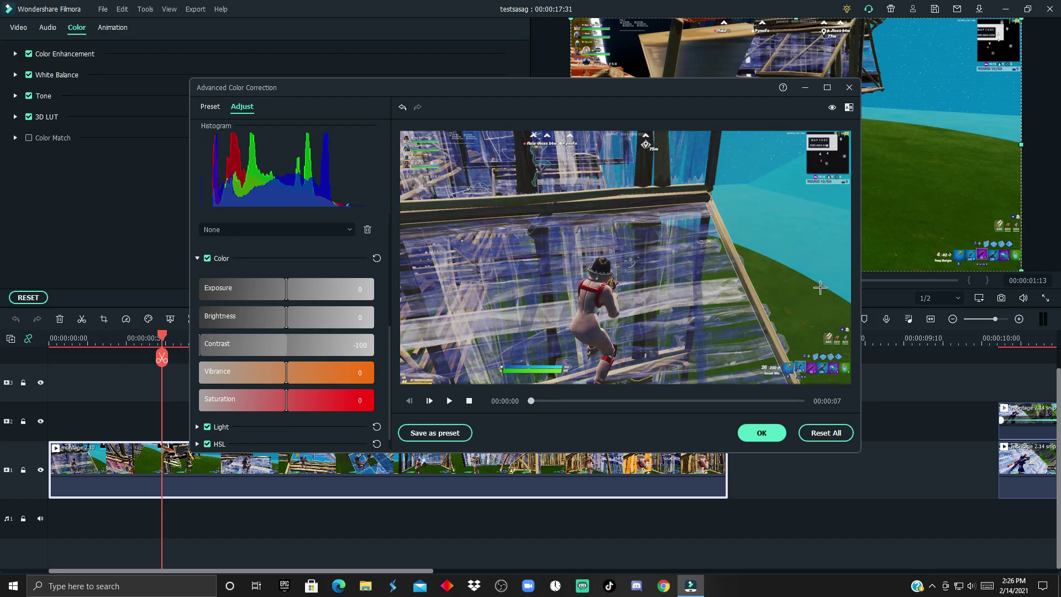
left_click(377, 258)
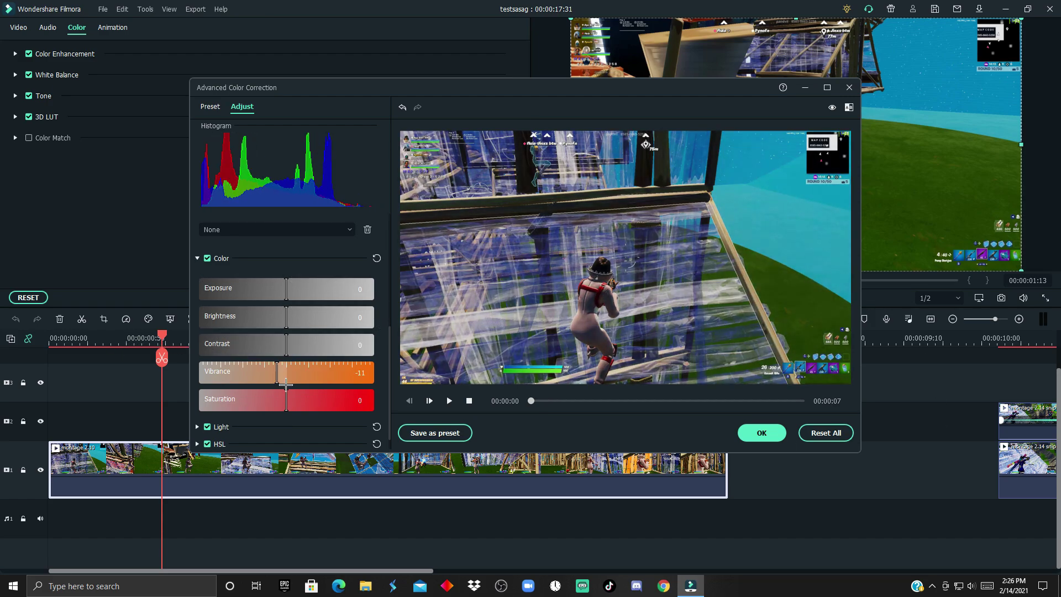
Try a change to Vibrance and a Saturation of 100, and reset the Color adjustments
mouse_move(285, 374)
left_mouse_down()
mouse_move(440, 385)
mouse_move(271, 394)
mouse_move(424, 395)
mouse_move(267, 396)
mouse_move(399, 391)
mouse_move(113, 382)
mouse_move(308, 380)
mouse_move(286, 384)
left_mouse_up()
scroll(288, 386, "down", 1)
left_click_drag(286, 386, 393, 389)
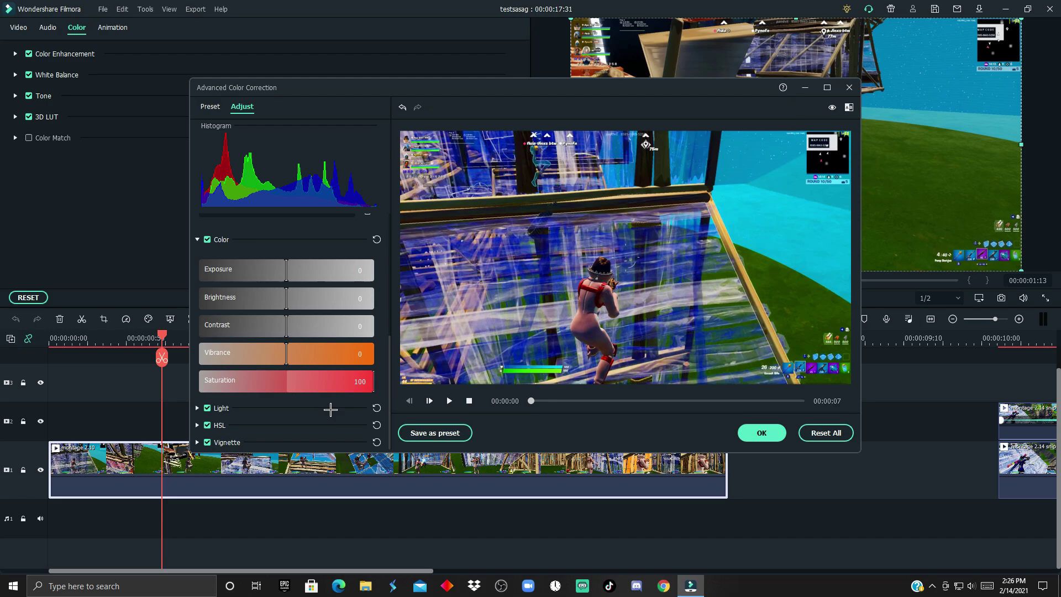
left_click(377, 239)
Try Highlights at 100 and a changed Shadows value in the Light adjustments, resetting the section after each
left_click(197, 408)
scroll(285, 346, "down", 2)
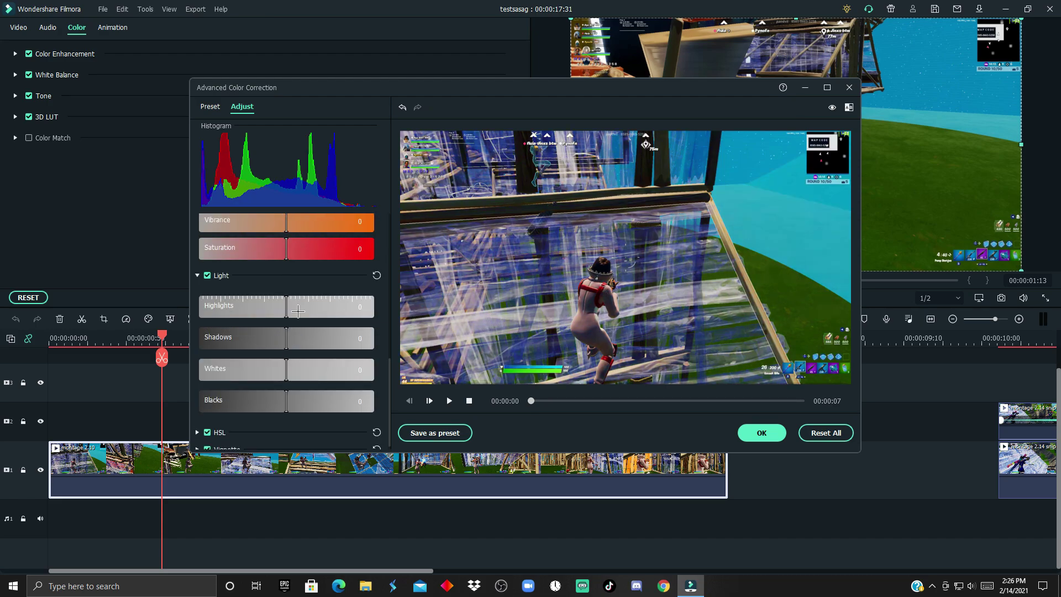
left_click_drag(298, 311, 495, 327)
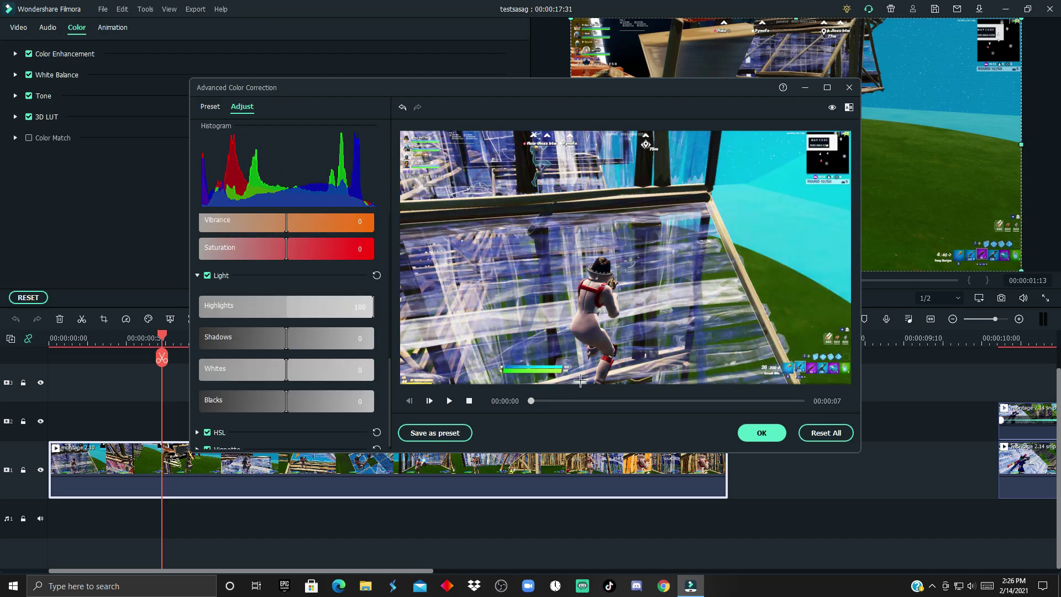
left_click(378, 277)
left_click_drag(296, 347, 299, 437)
left_click(379, 277)
left_click(379, 277)
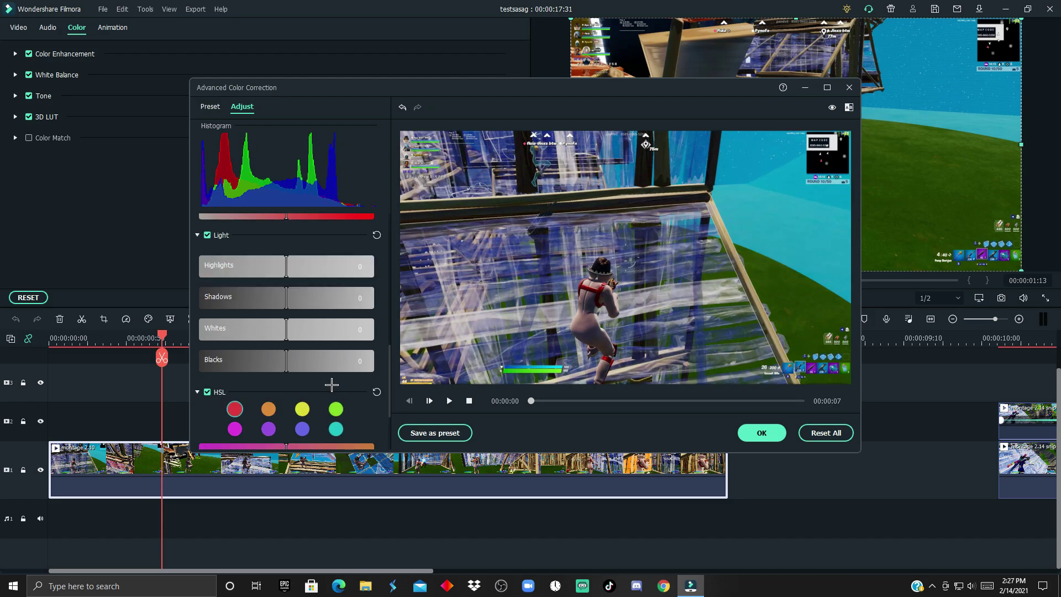
Look over the HSL color controls and try a lower Vignette Amount
scroll(312, 386, "down", 2)
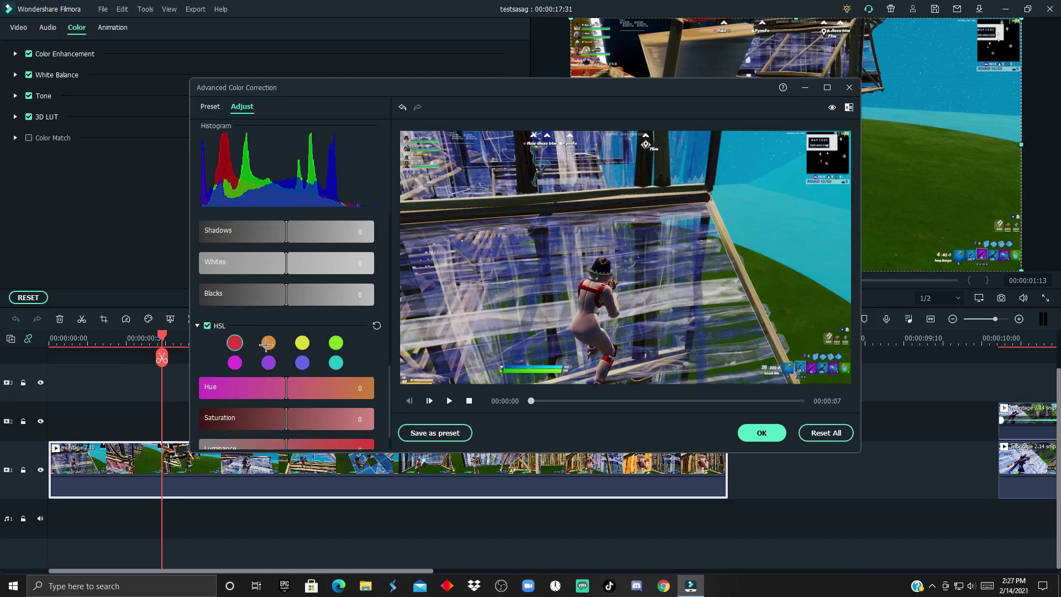
scroll(290, 314, "down", 1)
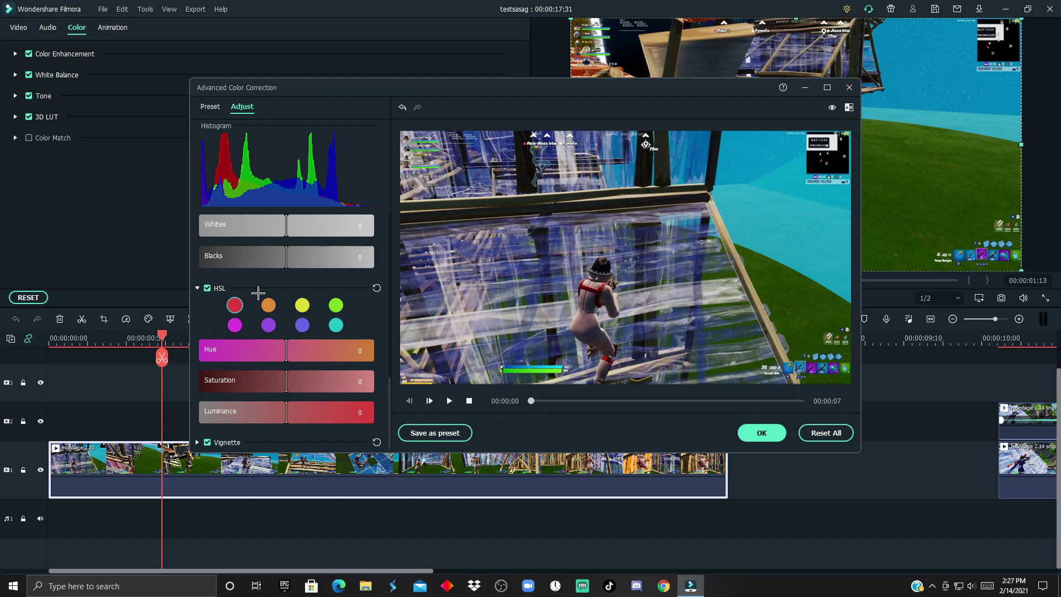
left_click(206, 448)
scroll(293, 292, "down", 3)
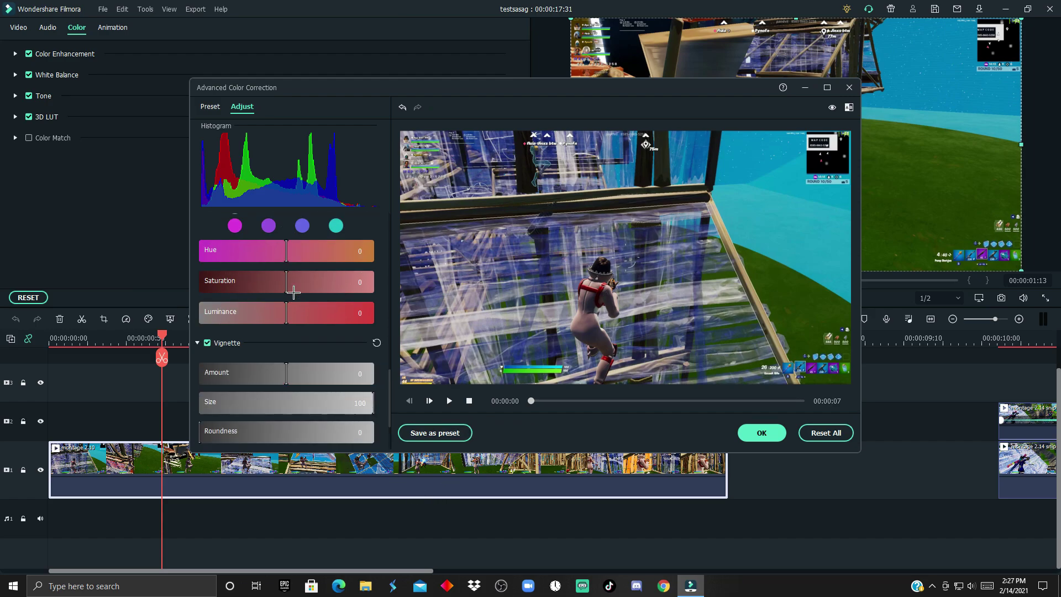
scroll(318, 343, "down", 2)
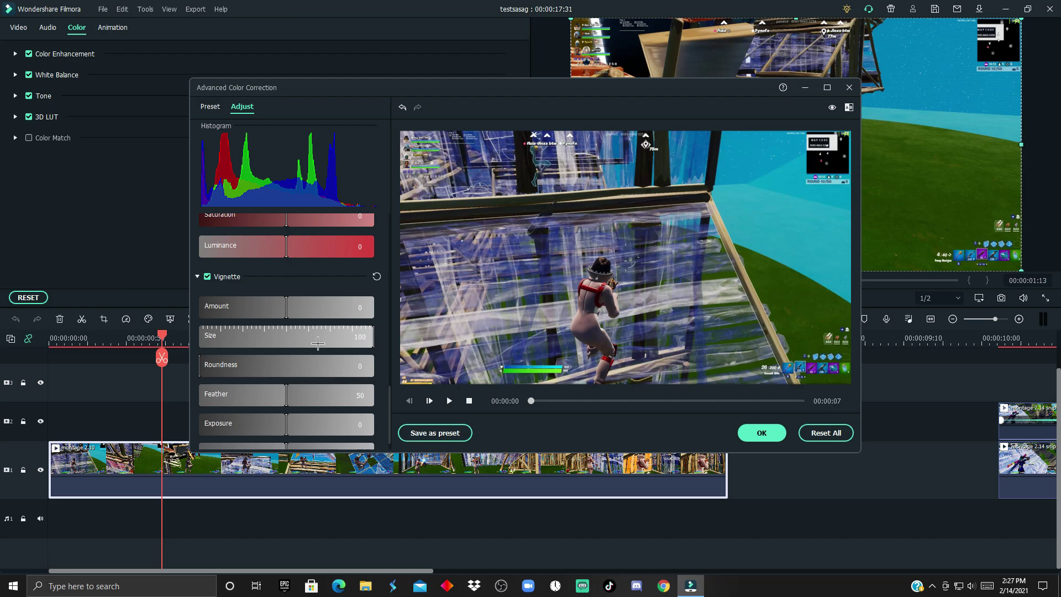
left_click_drag(288, 310, 248, 320)
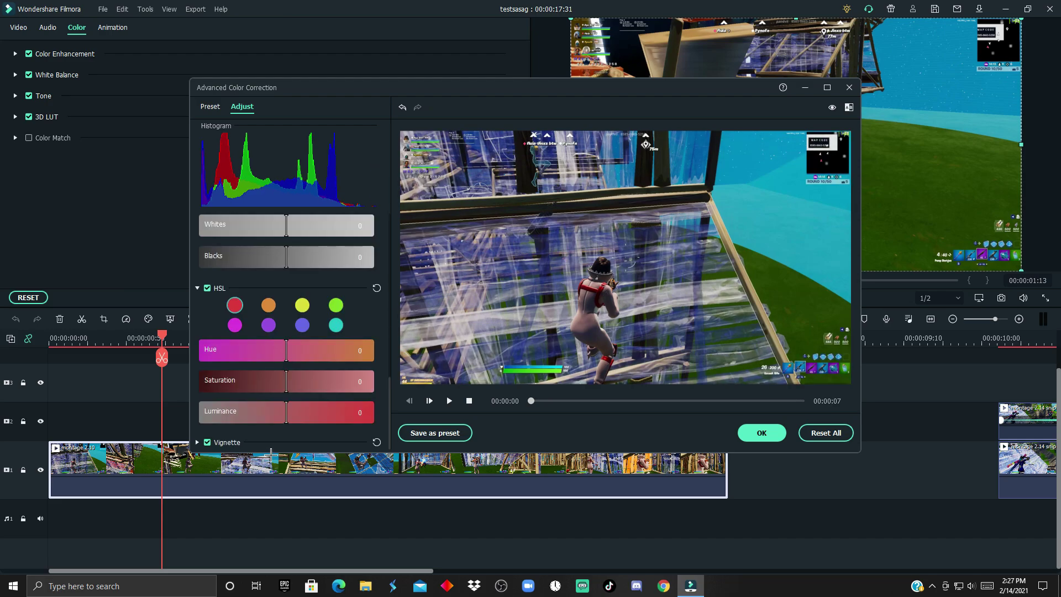
scroll(332, 309, "up", 5)
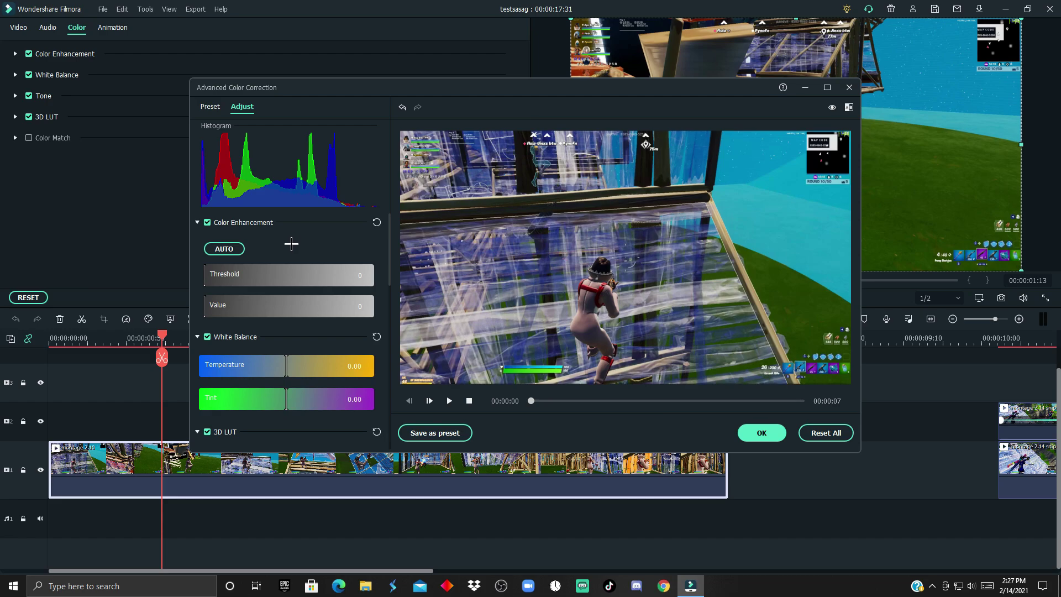
scroll(285, 254, "down", 5)
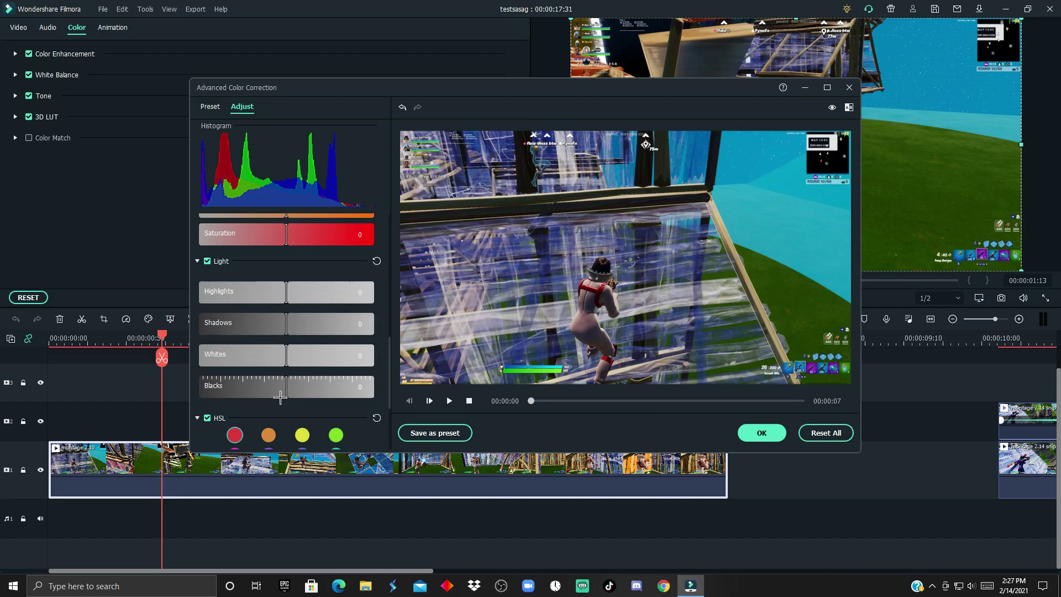
scroll(264, 419, "down", 1)
scroll(283, 379, "down", 2)
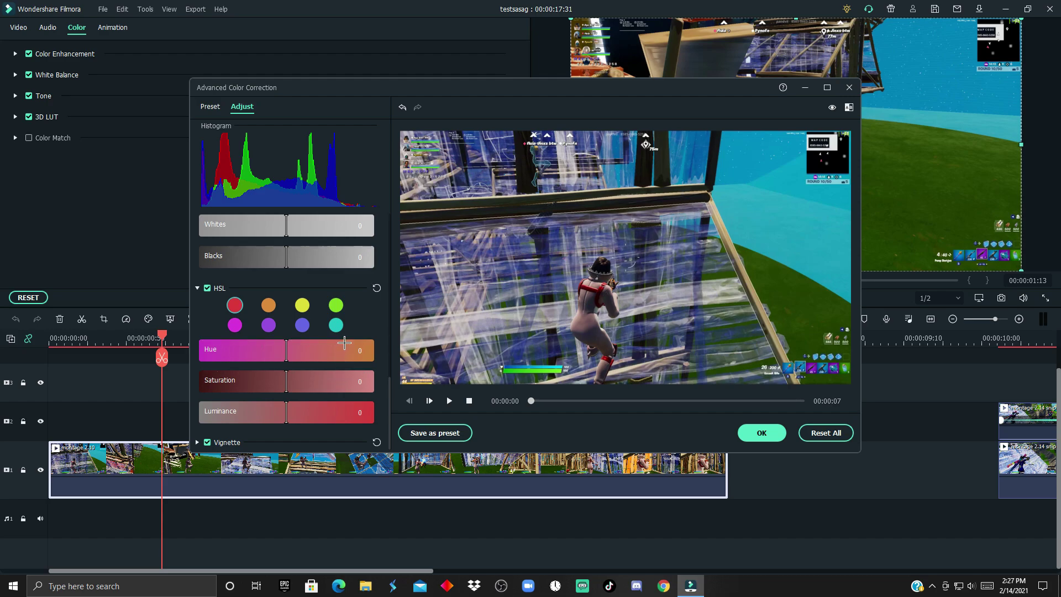
Try a Hue of 2, Saturation of 100 and Luminance of 100 on the teal HSL color, and reset the HSL section
left_click(336, 326)
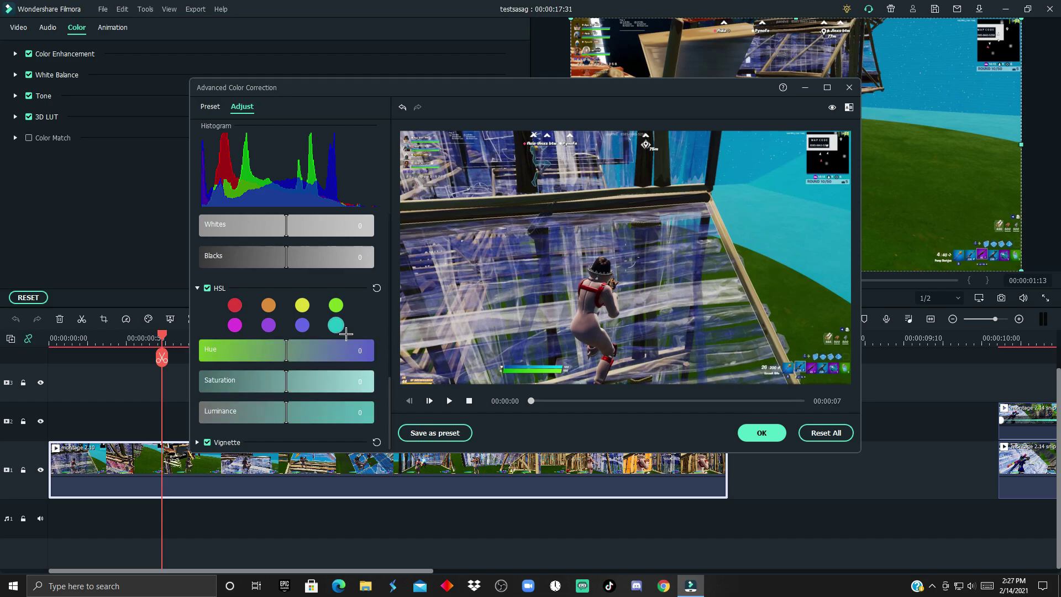
mouse_move(303, 352)
left_mouse_down()
mouse_move(370, 352)
mouse_move(74, 360)
mouse_move(299, 357)
mouse_move(288, 357)
left_mouse_up()
left_click_drag(286, 381, 386, 412)
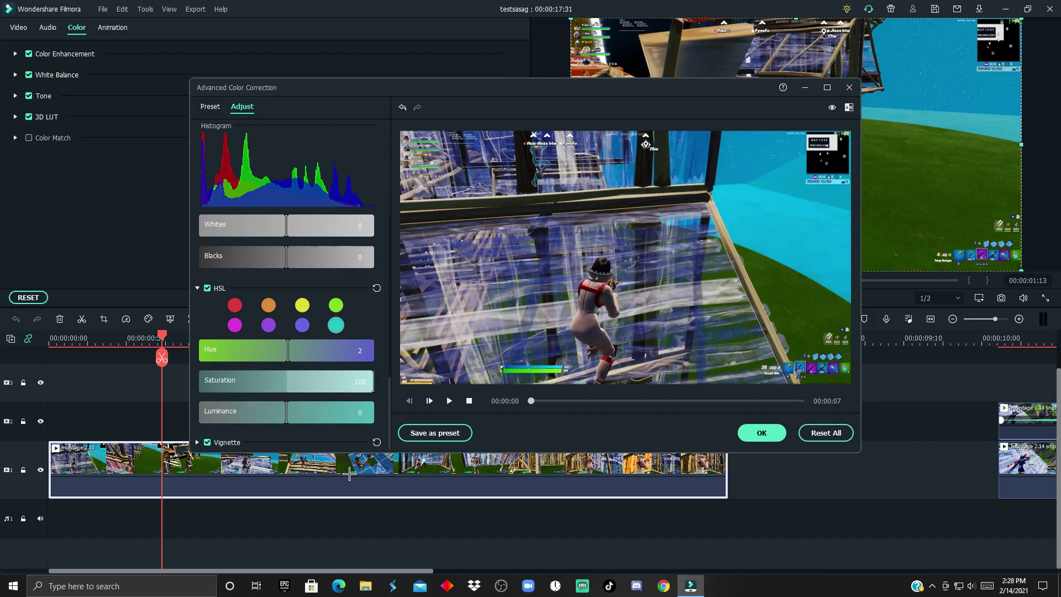
left_click_drag(287, 413, 426, 427)
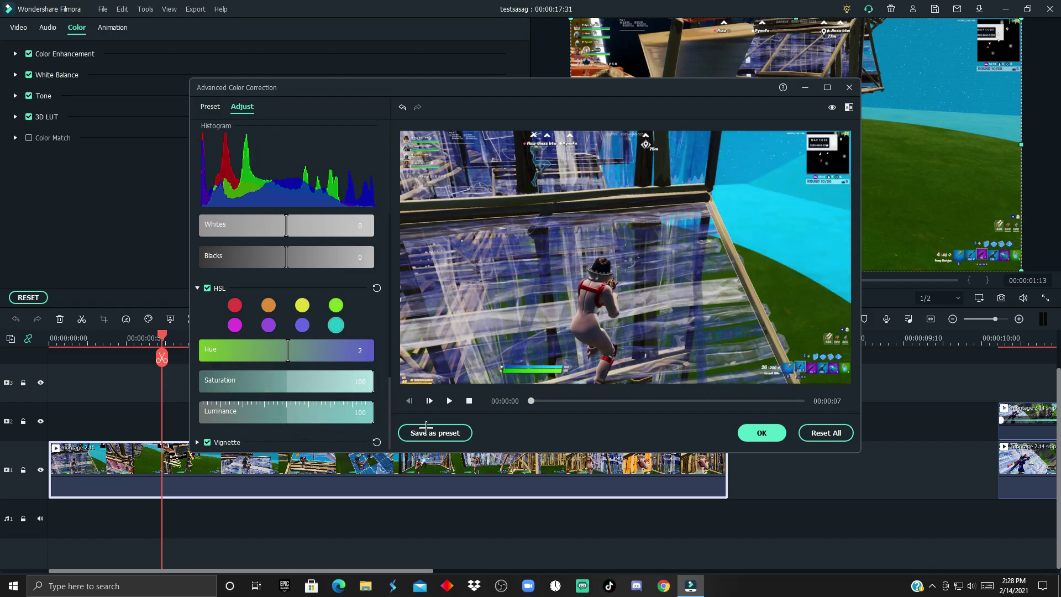
left_click_drag(574, 409, 627, 457)
left_click(377, 288)
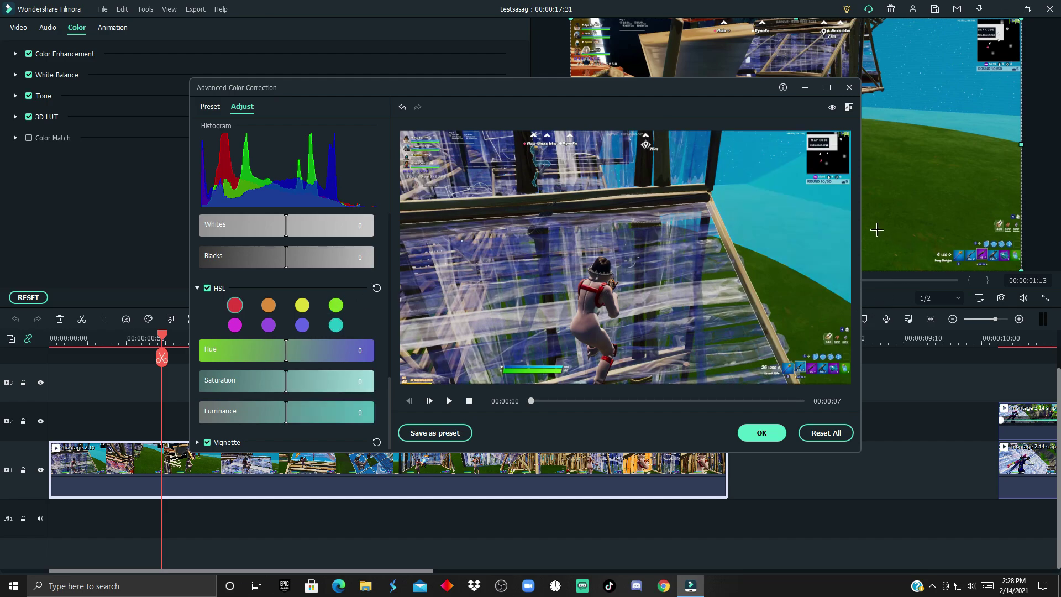
Set the teal HSL color's Hue to 93, and the blue HSL color to Hue 100, Saturation 50 and Luminance 19
left_click(336, 325)
left_click_drag(340, 351, 368, 351)
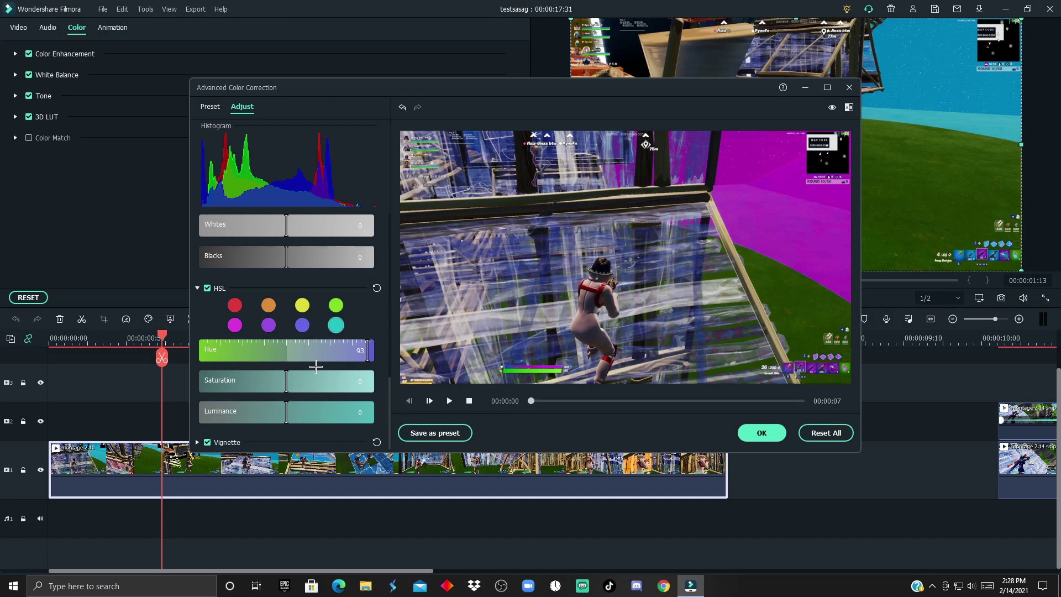
mouse_move(296, 378)
left_mouse_down()
mouse_move(307, 395)
mouse_move(362, 396)
mouse_move(359, 422)
mouse_move(322, 395)
mouse_move(247, 397)
mouse_move(297, 396)
left_mouse_up()
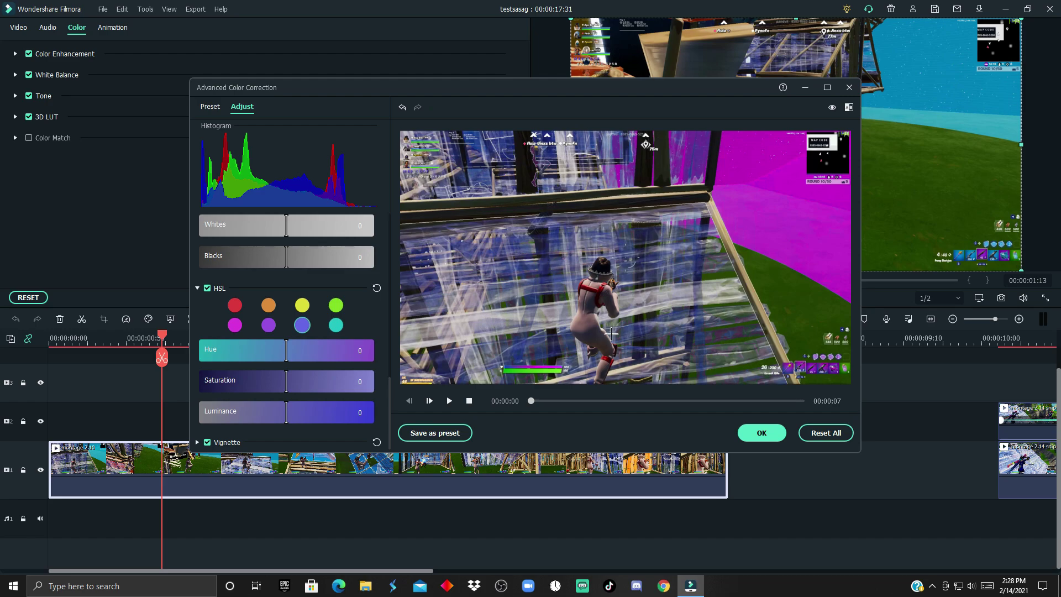
left_click_drag(284, 363, 389, 366)
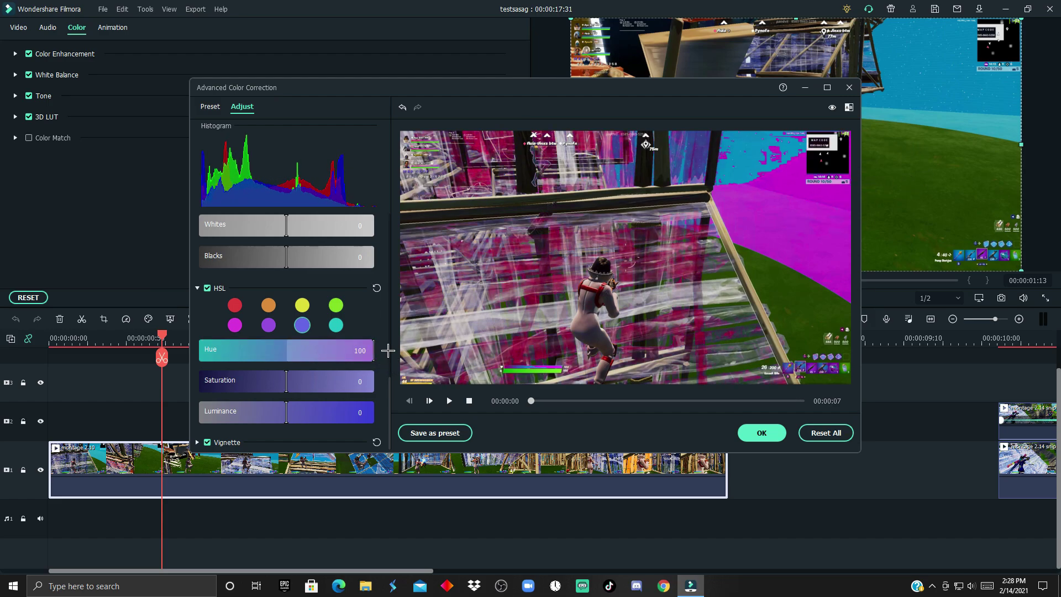
left_click_drag(354, 385, 302, 428)
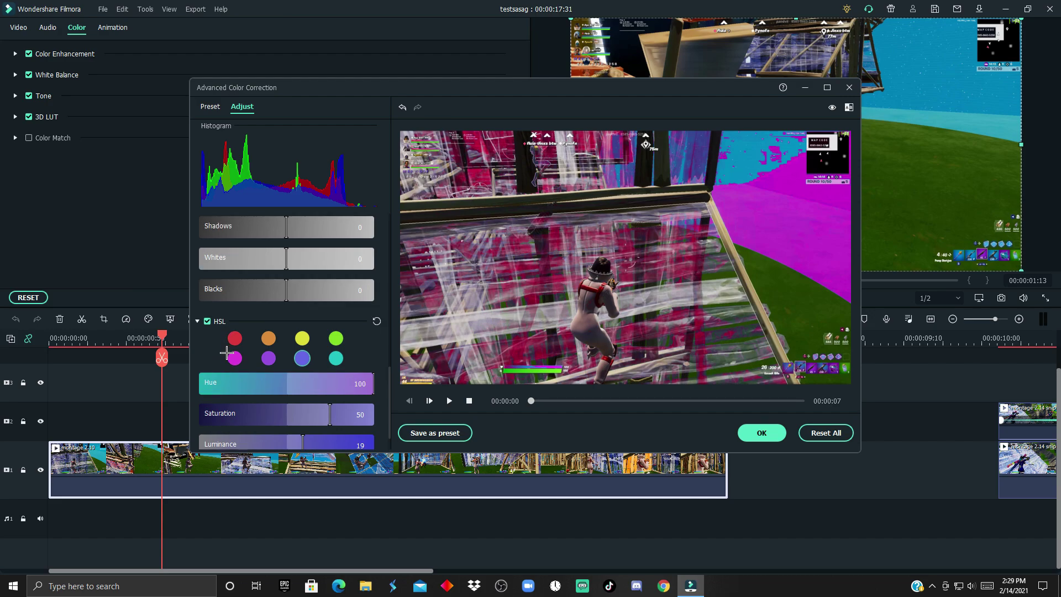
Set the green HSL color to Hue 100, Saturation -100 and Luminance -100
left_click(336, 305)
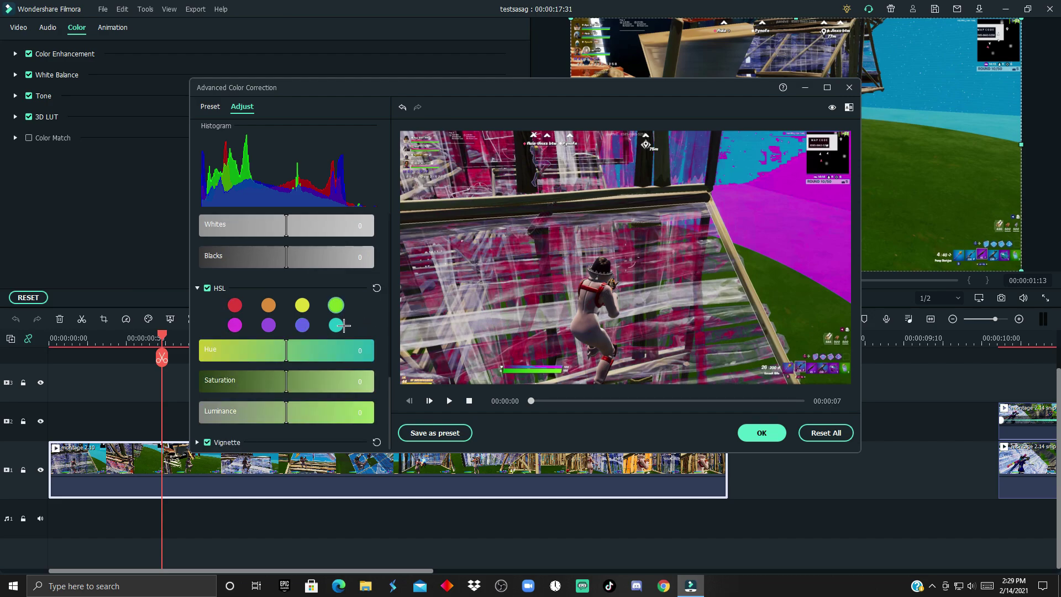
left_click_drag(288, 354, 490, 363)
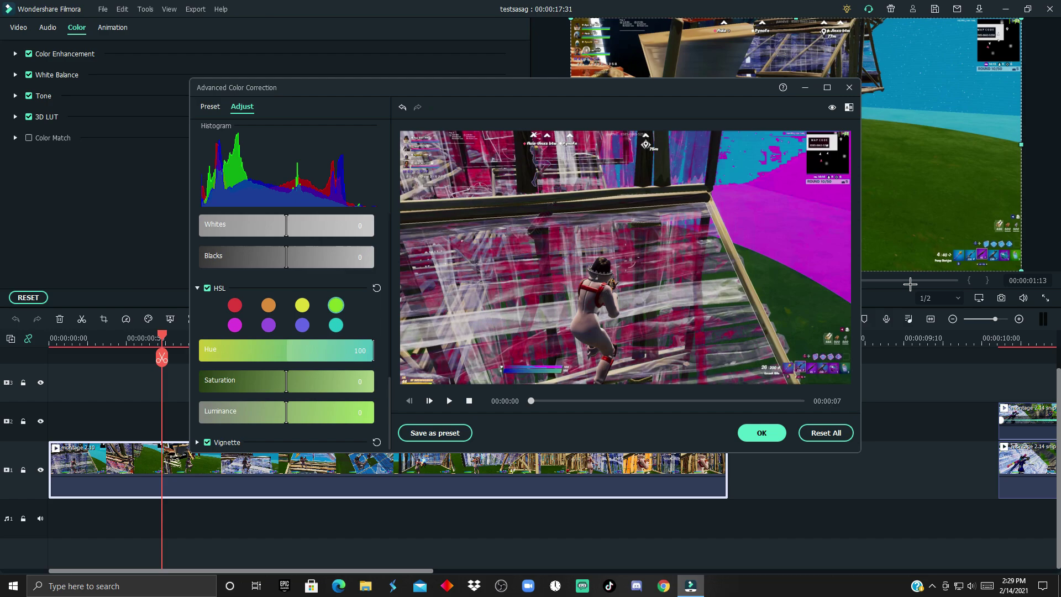
left_click_drag(293, 392, 150, 399)
left_click_drag(301, 425, 137, 425)
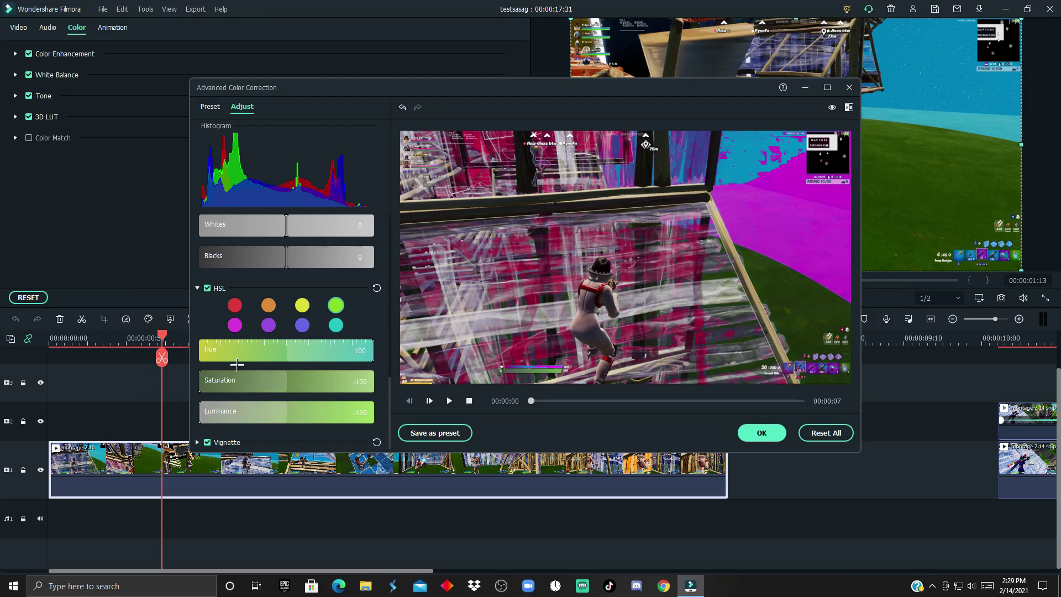
Set the Light adjustments to Blacks -100, Whites 100, Shadows -69 and Highlights 34
scroll(220, 319, "up", 2)
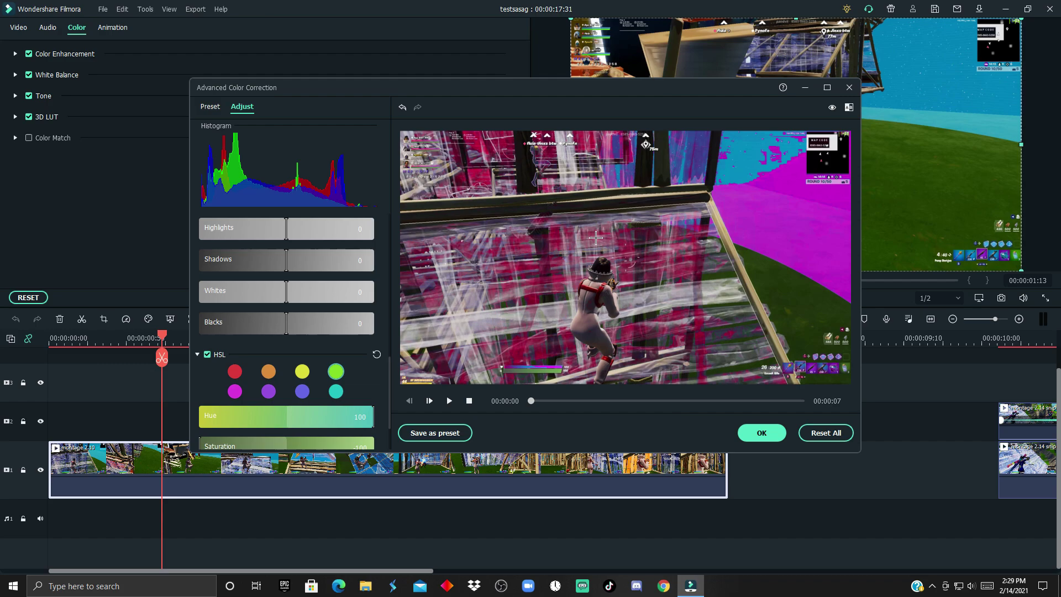
scroll(293, 354, "up", 1)
left_click_drag(288, 357, 154, 381)
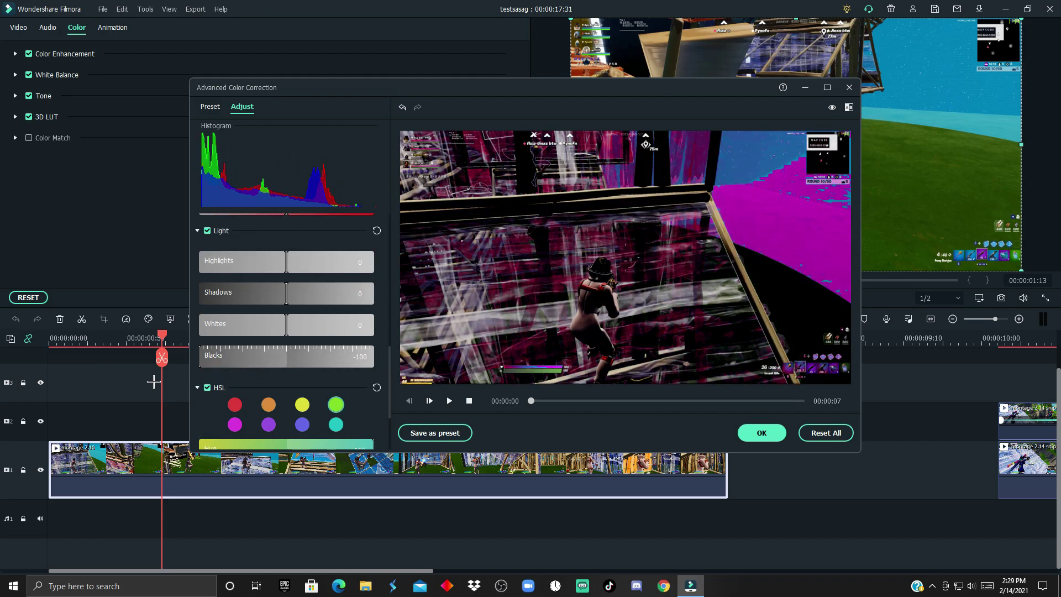
left_click_drag(298, 334, 403, 332)
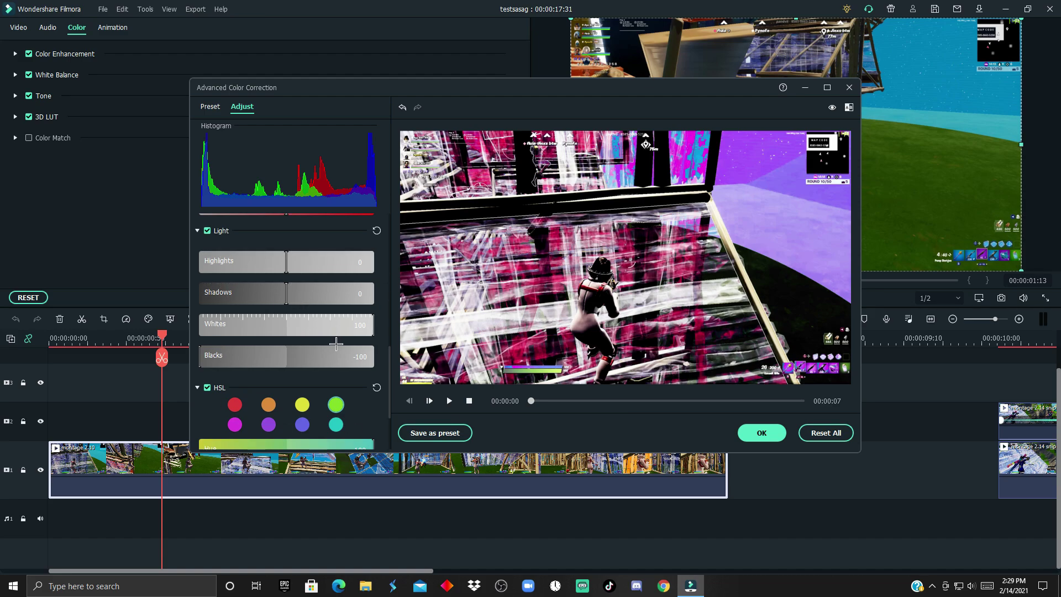
left_click_drag(290, 304, 230, 302)
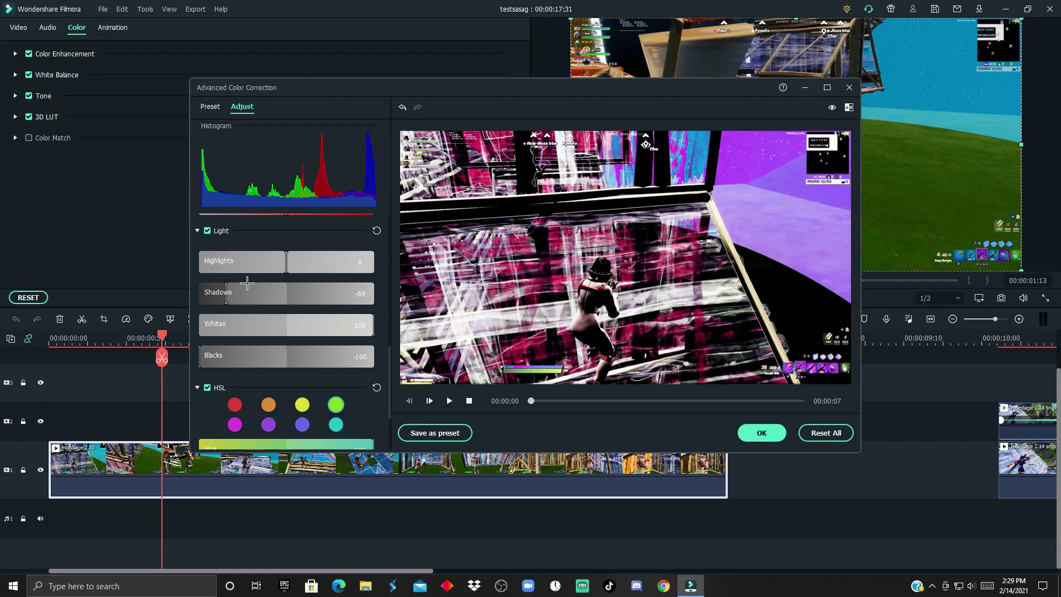
left_click_drag(296, 265, 326, 267)
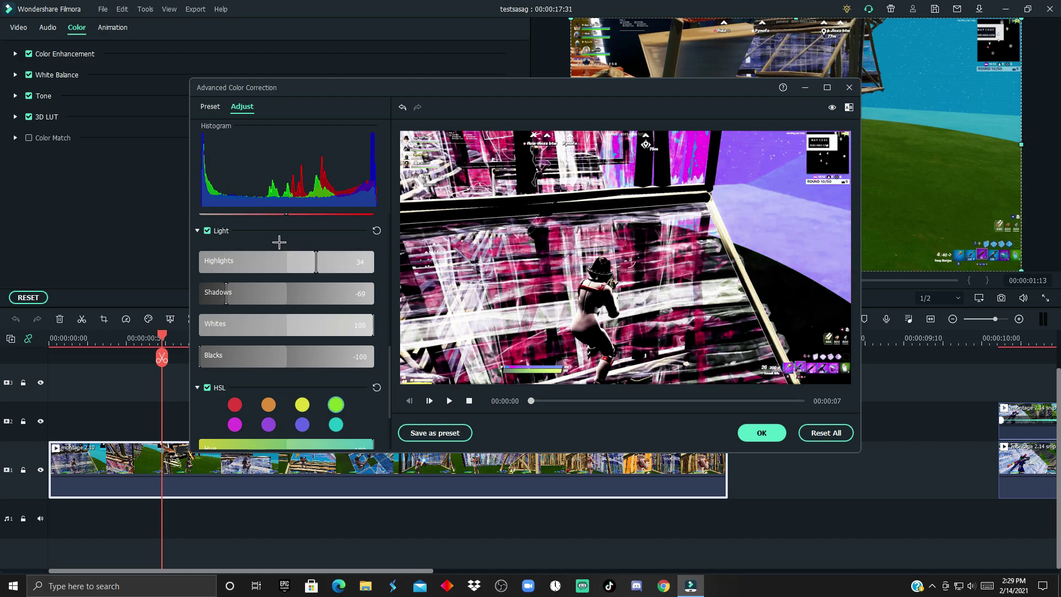
Set the Color adjustments to Saturation 70, Vibrance 76, Contrast 25, Brightness 7 and Exposure 4
scroll(287, 251, "up", 1)
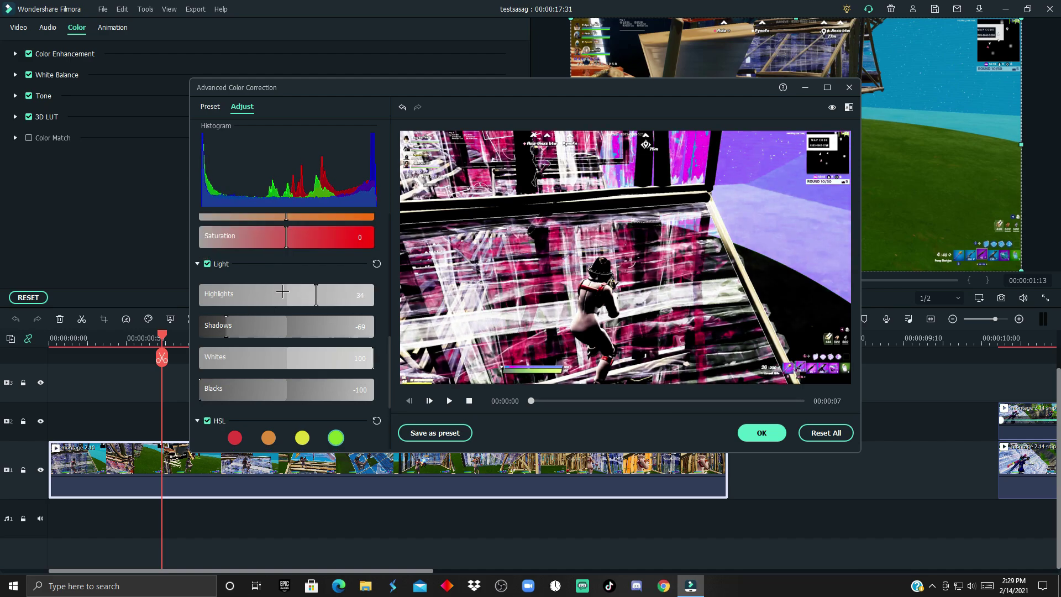
scroll(281, 299, "up", 4)
left_click_drag(298, 375, 357, 383)
left_click_drag(307, 353, 361, 349)
left_click_drag(295, 324, 336, 331)
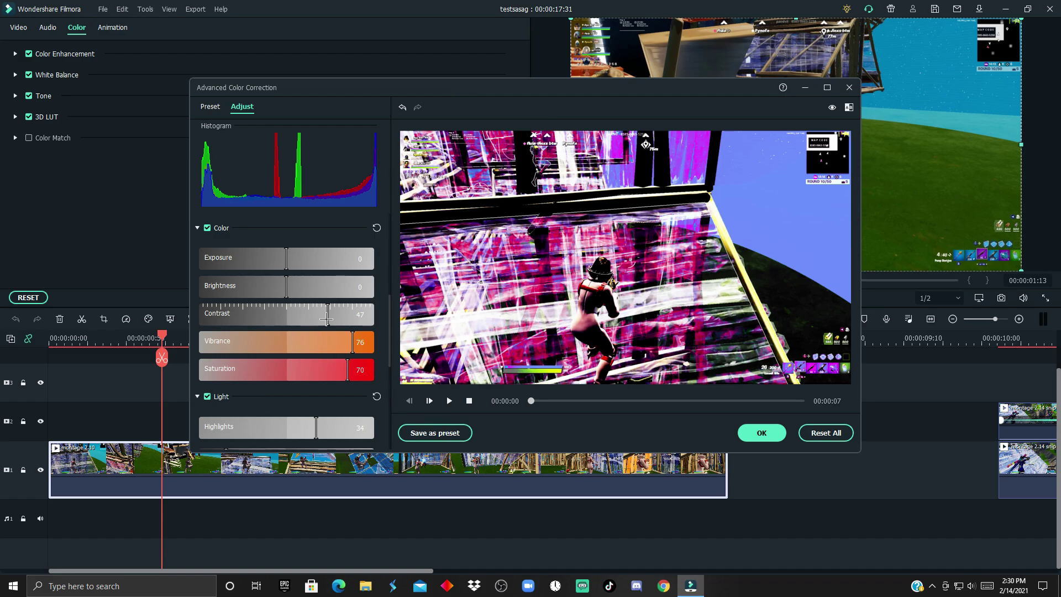
left_click_drag(327, 318, 308, 319)
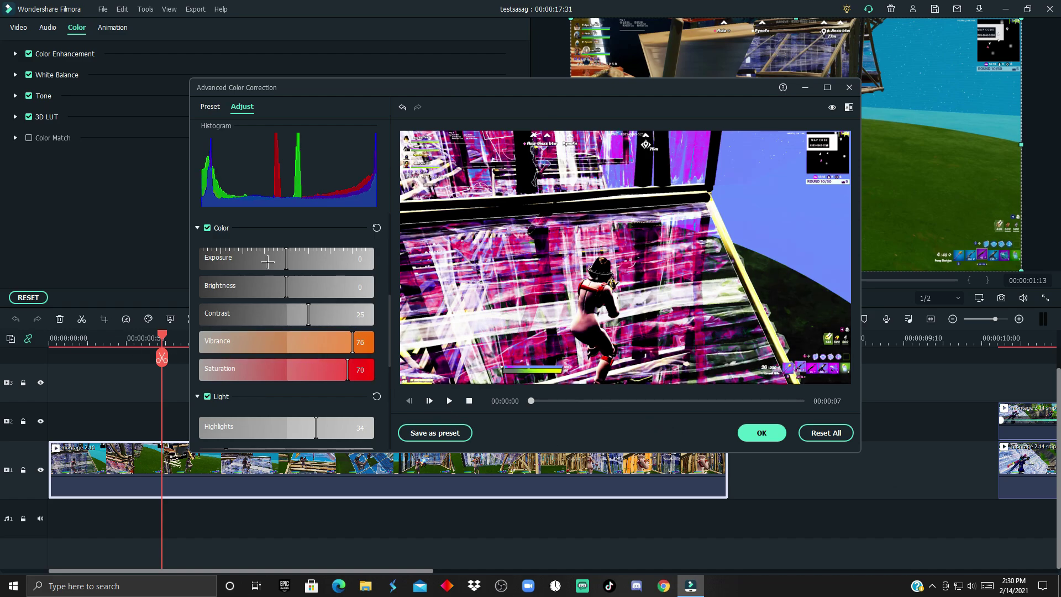
left_click_drag(302, 289, 303, 292)
left_click(290, 259)
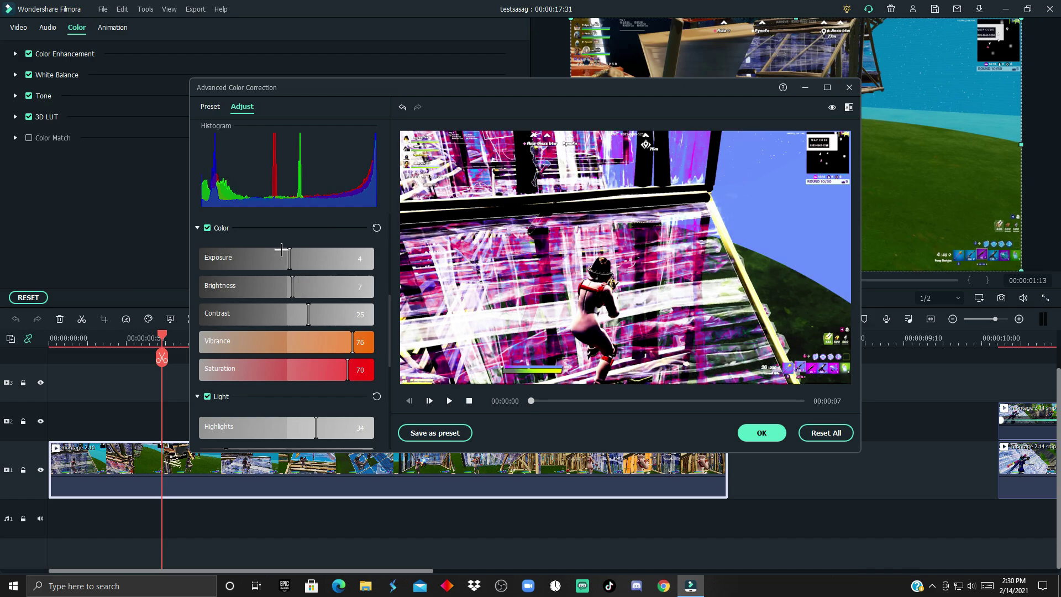
Set the White Balance to Temperature -100 and Tint 59.75, and the Color Enhancement to Threshold 100 and Value 31
scroll(288, 266, "up", 3)
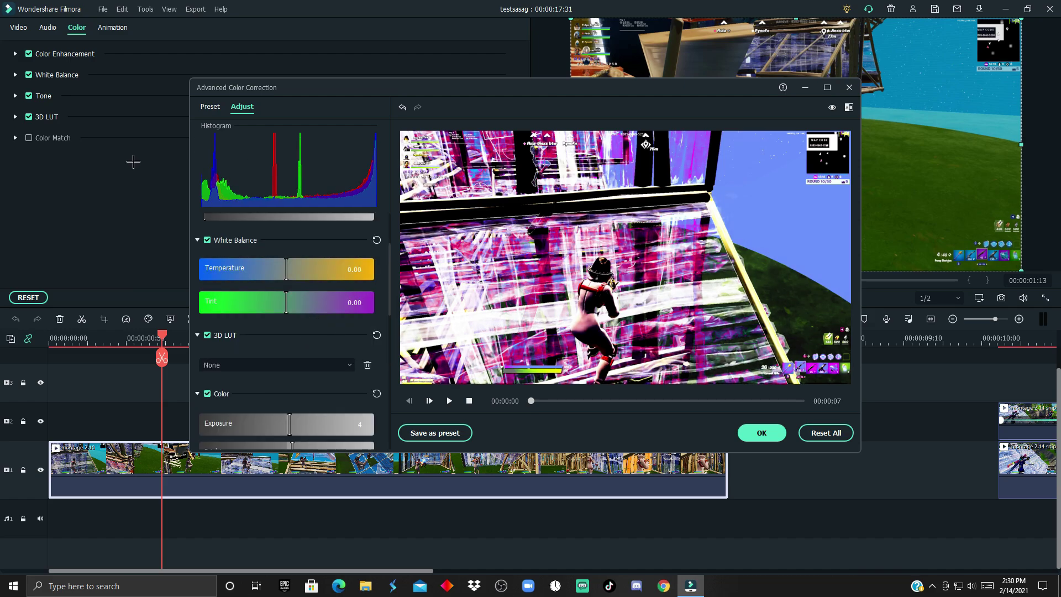
left_click_drag(297, 312, 322, 322)
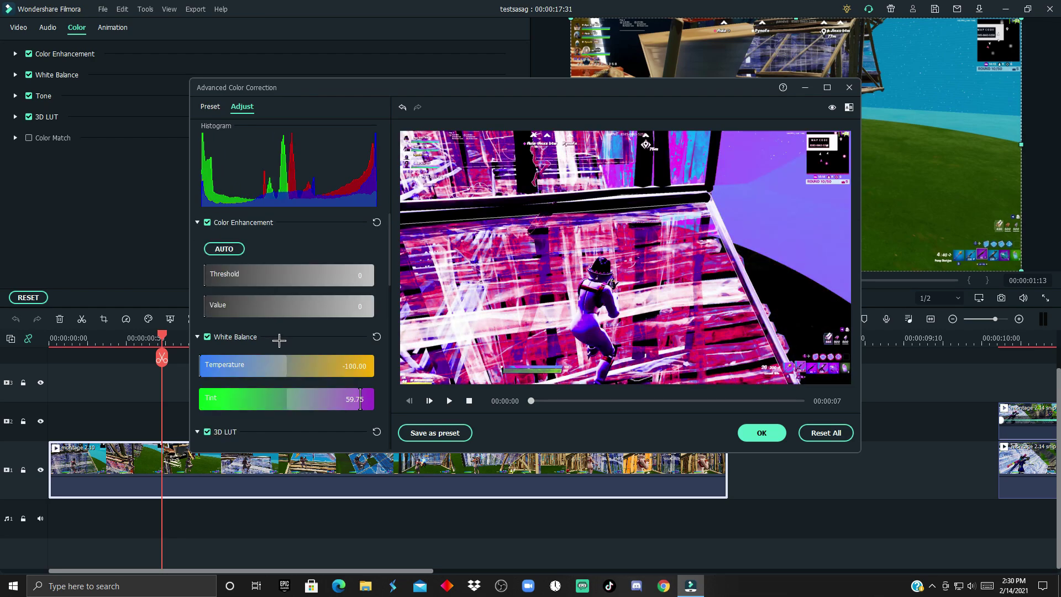
mouse_move(270, 317)
left_mouse_down()
mouse_move(496, 321)
mouse_move(276, 321)
left_mouse_up()
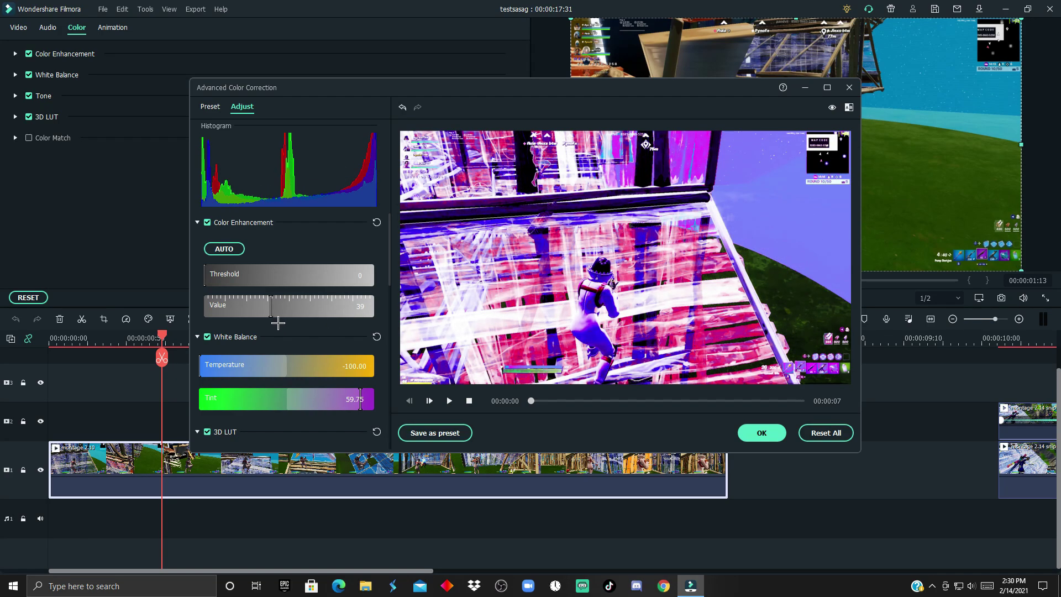
left_click_drag(281, 281, 426, 286)
left_click_drag(267, 316, 257, 315)
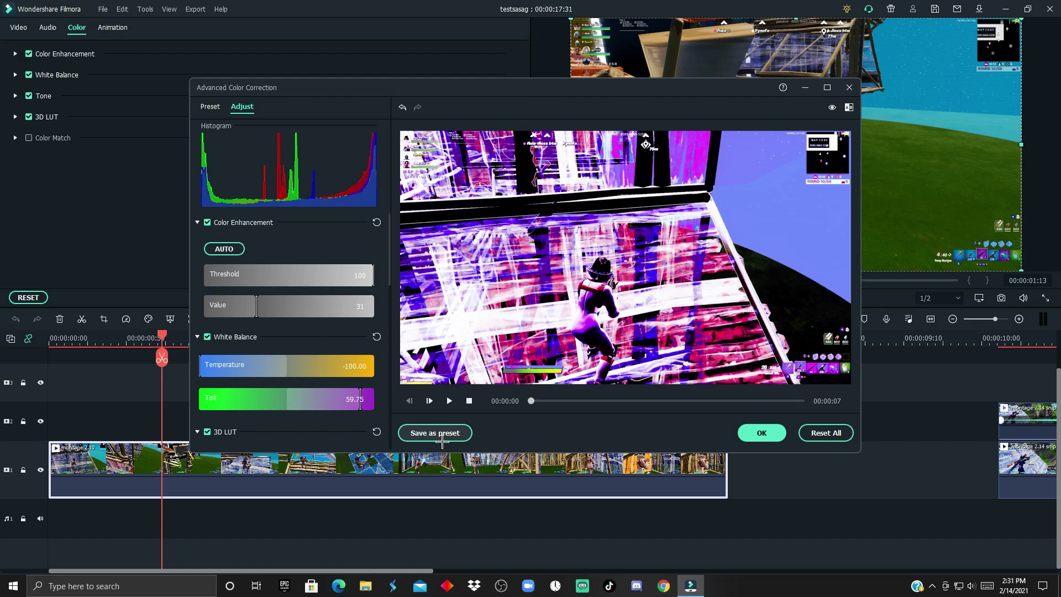
Save the adjustments as a preset named Tutorial, and apply the grade to the clip to preview it along the timeline
left_click(442, 434)
type("Tutorial")
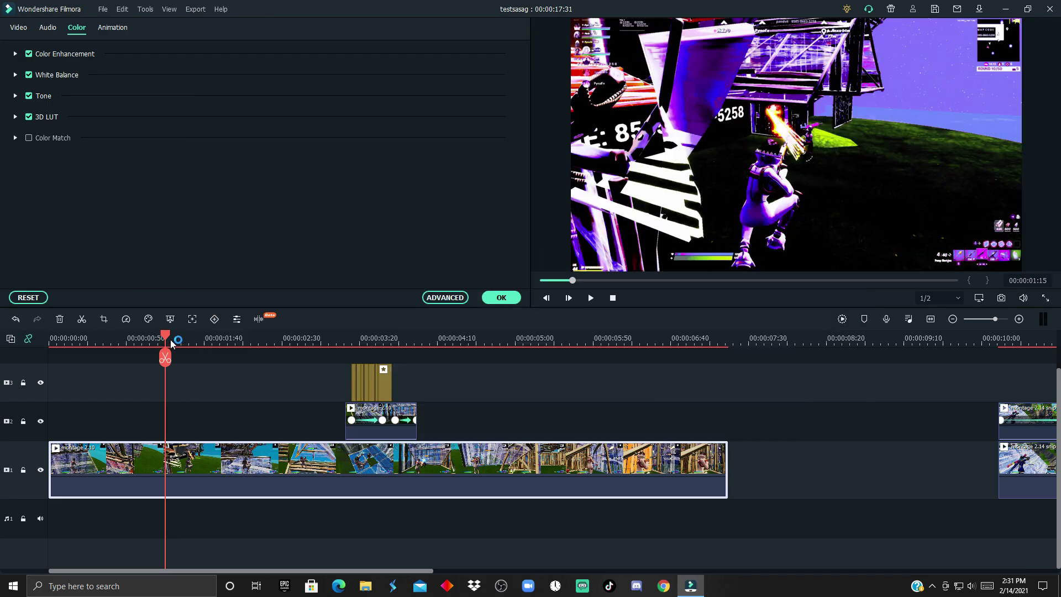
left_click_drag(173, 343, 359, 353)
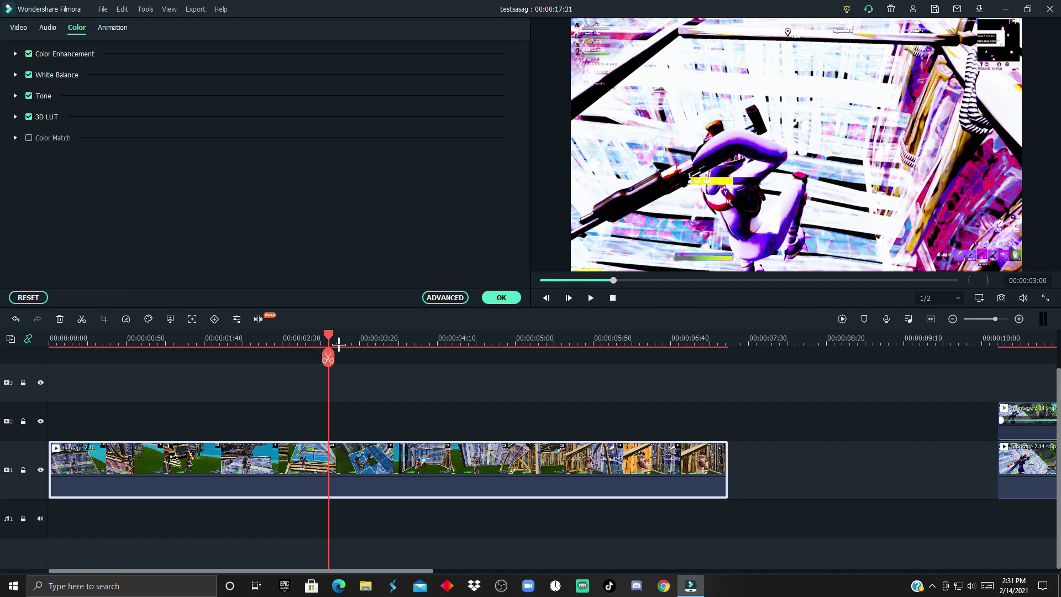
Paste a copy of the graded clip onto the second video track at the start of the timeline
left_click(183, 436)
left_click_drag(335, 343, 8, 374)
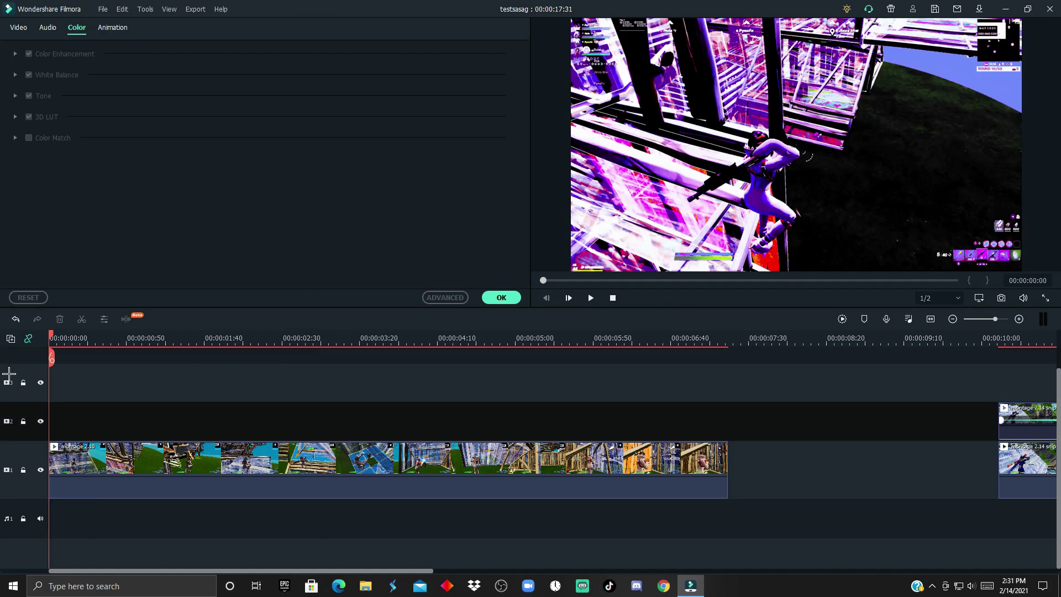
key("ctrl+v")
Reset Color Enhancement, White Balance, Color, Light and HSL in the lower clip's advanced color correction
left_click(351, 468)
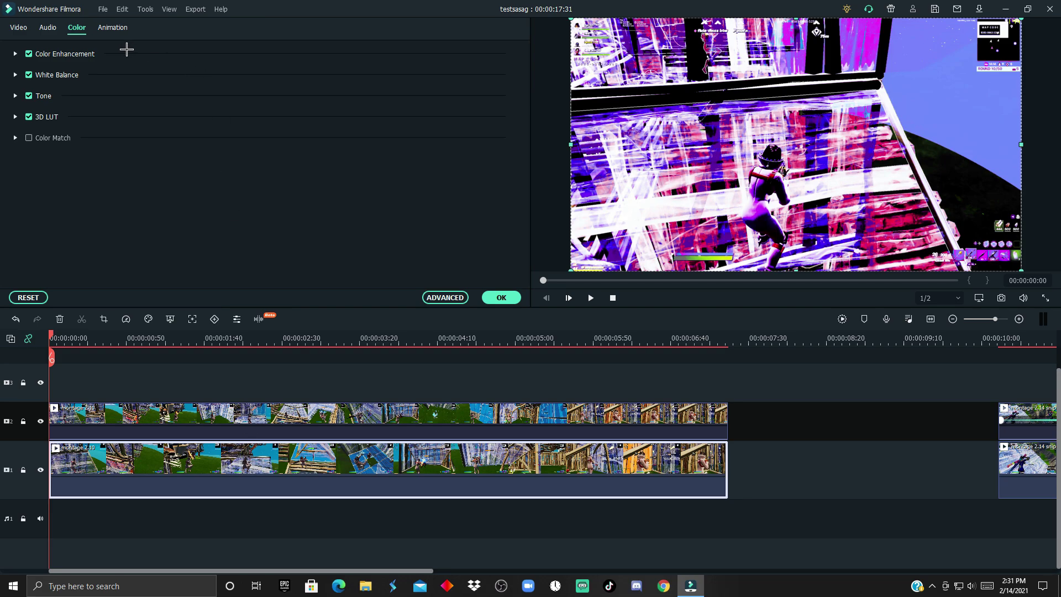
left_click(445, 297)
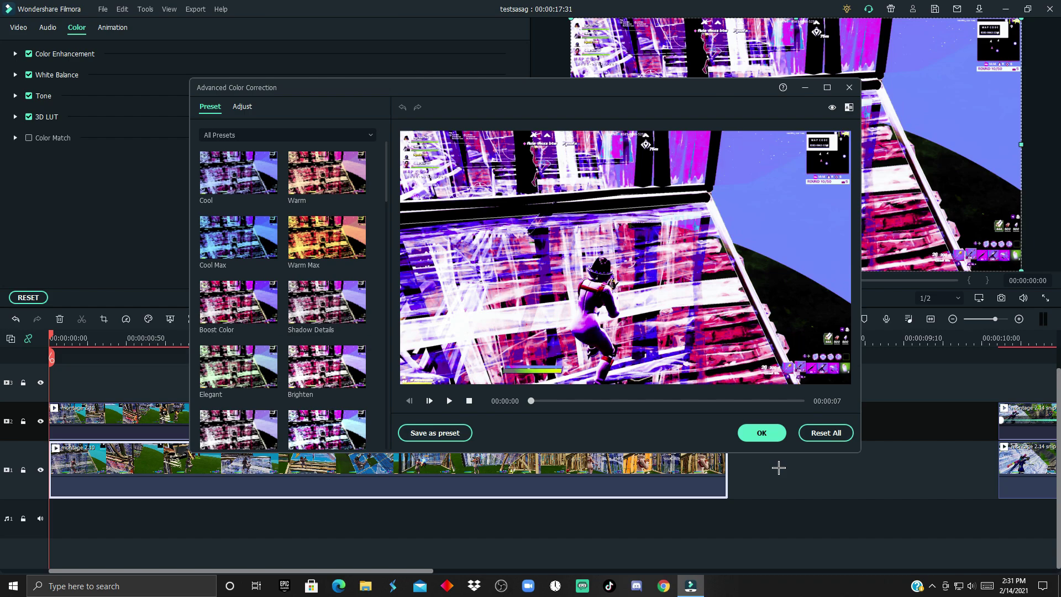
left_click(254, 107)
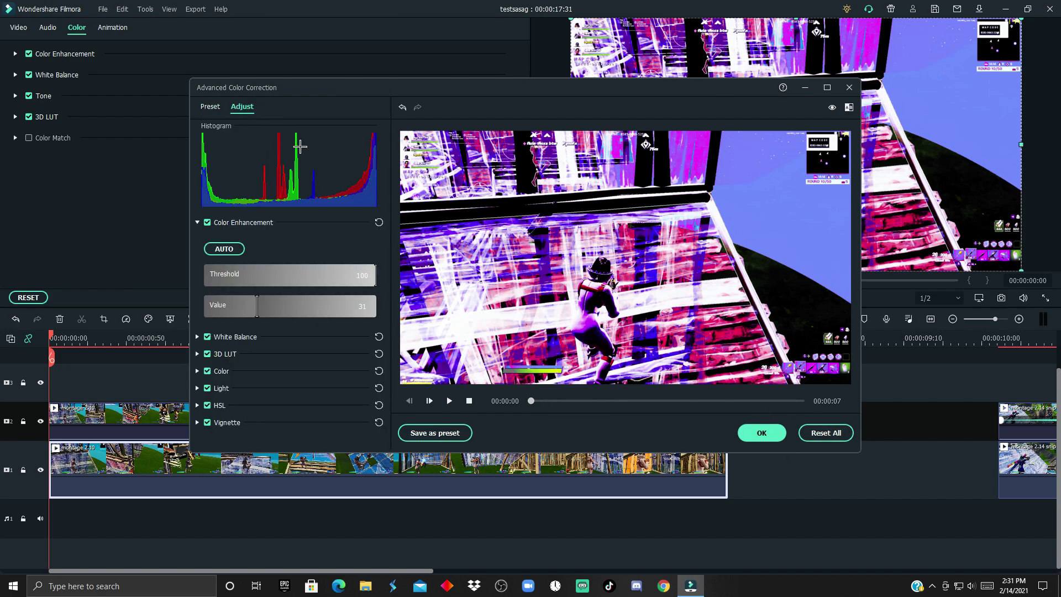
left_click(382, 225)
left_click(382, 338)
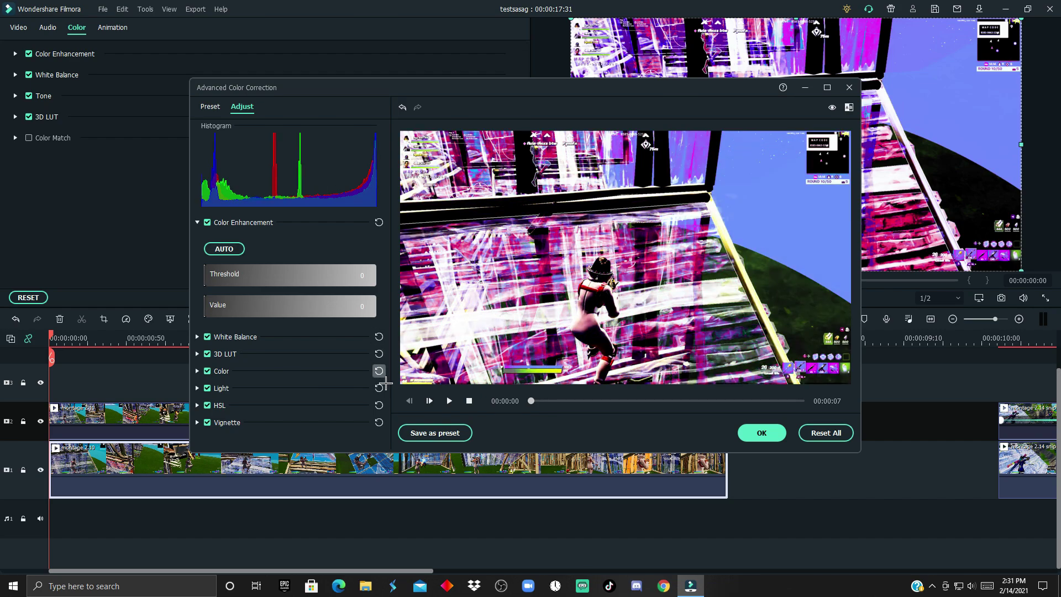
left_click(380, 373)
left_click(381, 391)
left_click(381, 408)
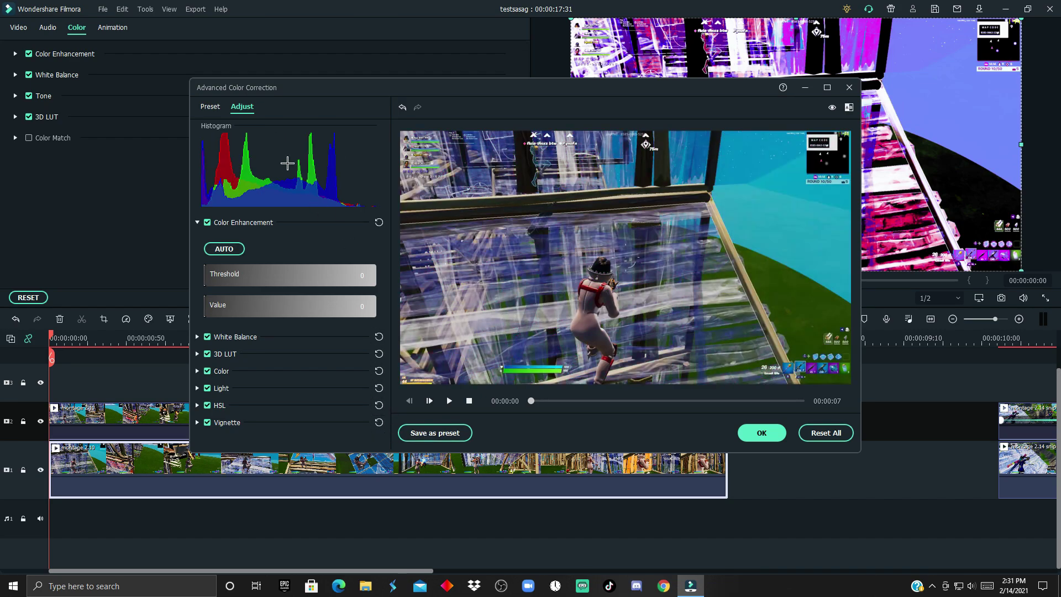
key("Escape")
Add a custom animation keyframe at 100% opacity to the upper clip at 00:00:03:44
left_click_drag(52, 343, 398, 359)
left_click(434, 416)
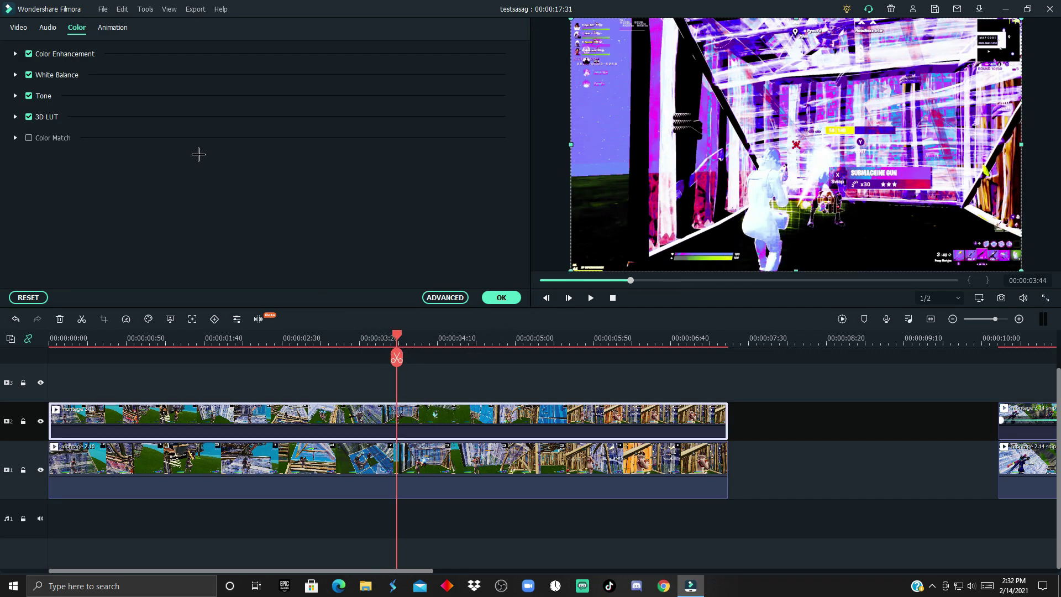
left_click(116, 29)
left_click(66, 54)
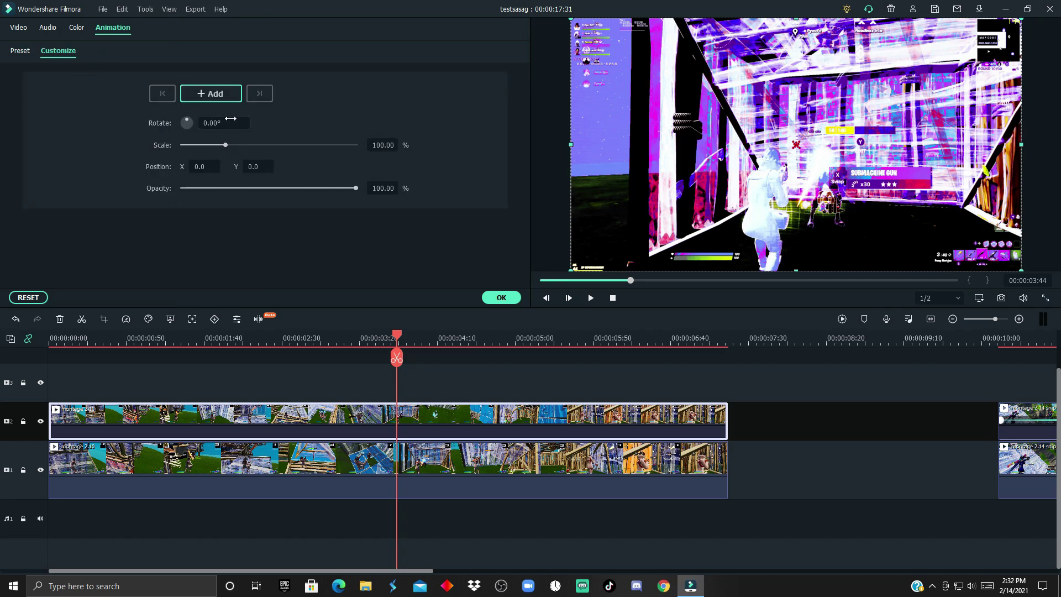
left_click(221, 95)
Set the upper clip's opacity to 0% at 00:00:03:07 so the grade fades in
left_click_drag(399, 339, 349, 346)
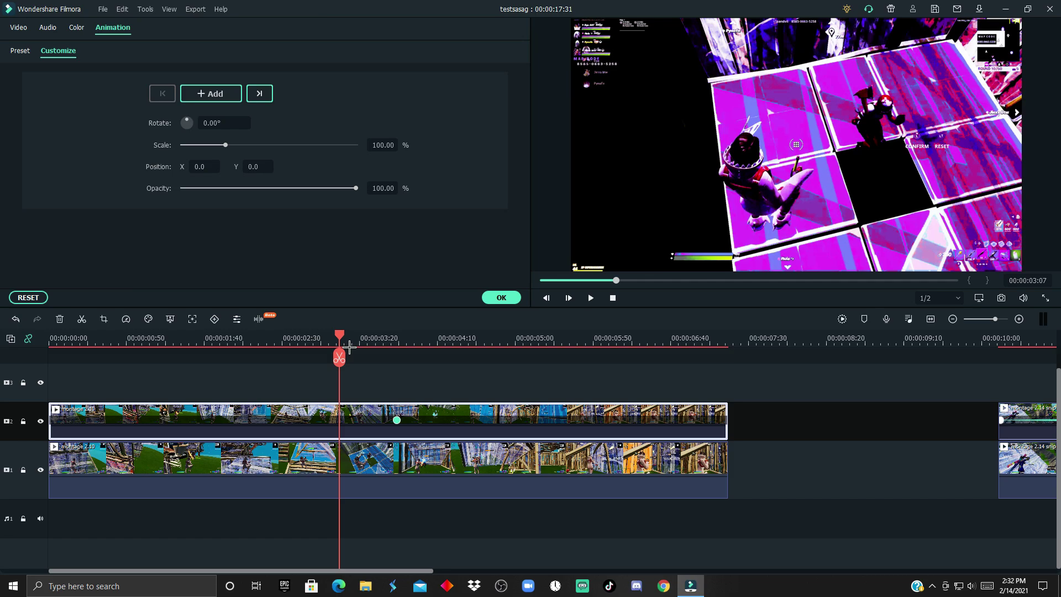
left_click(199, 188)
left_click_drag(199, 188, 147, 216)
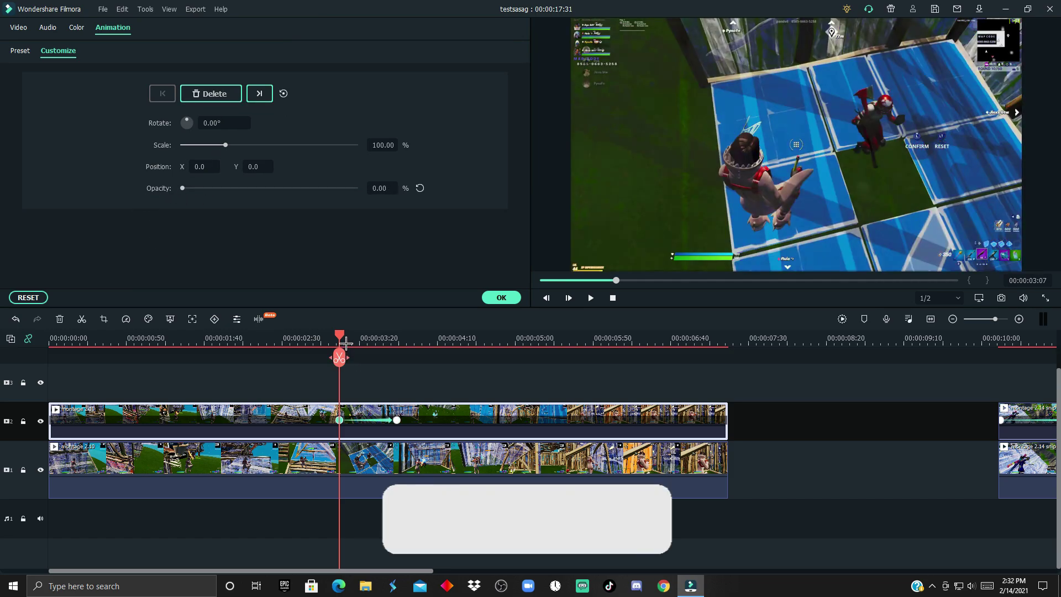
Fade the upper clip out with an opacity keyframe of 100% at 00:00:04:12 and 0% at 00:00:04:51
left_click_drag(346, 344, 449, 343)
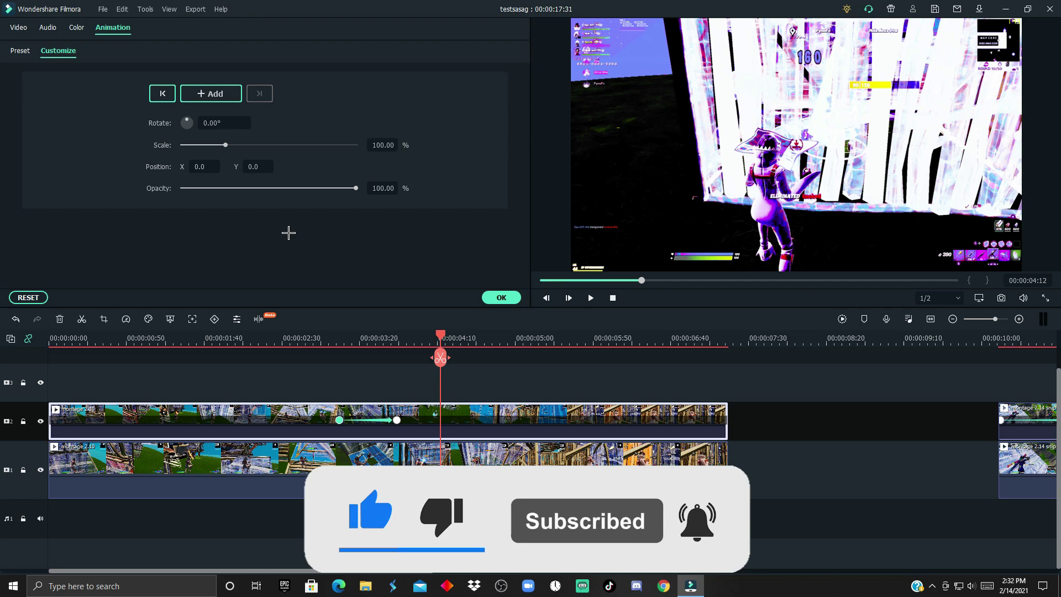
left_click(210, 94)
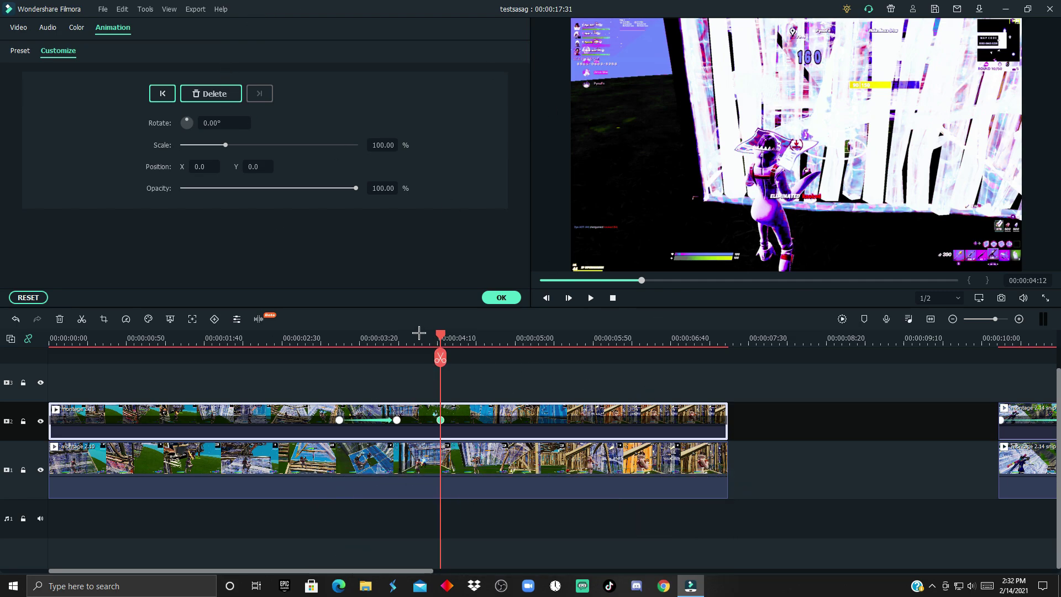
left_click_drag(454, 345, 503, 347)
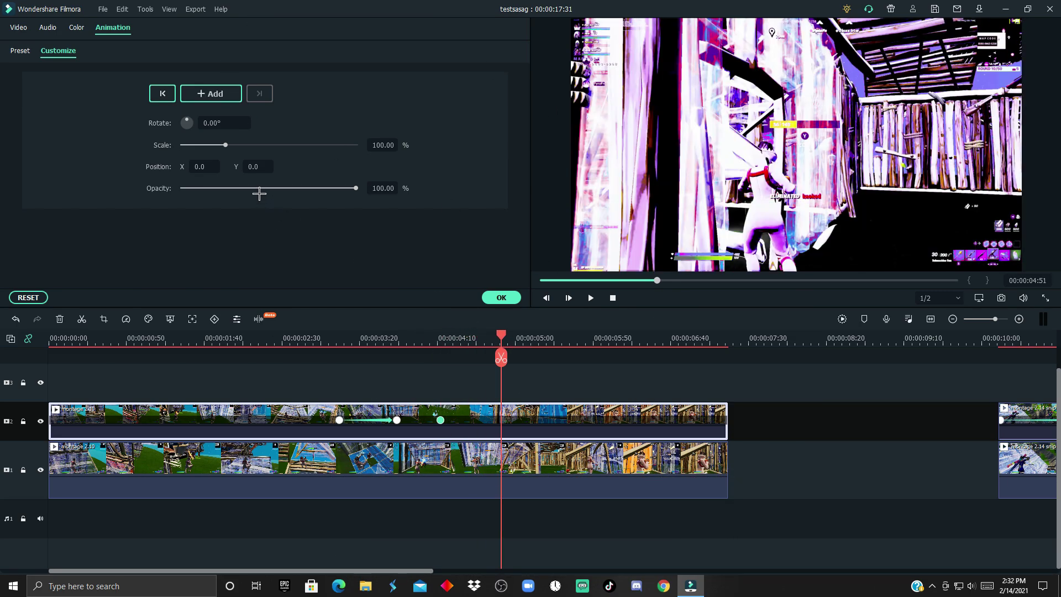
left_click_drag(355, 188, 84, 198)
left_click(409, 341)
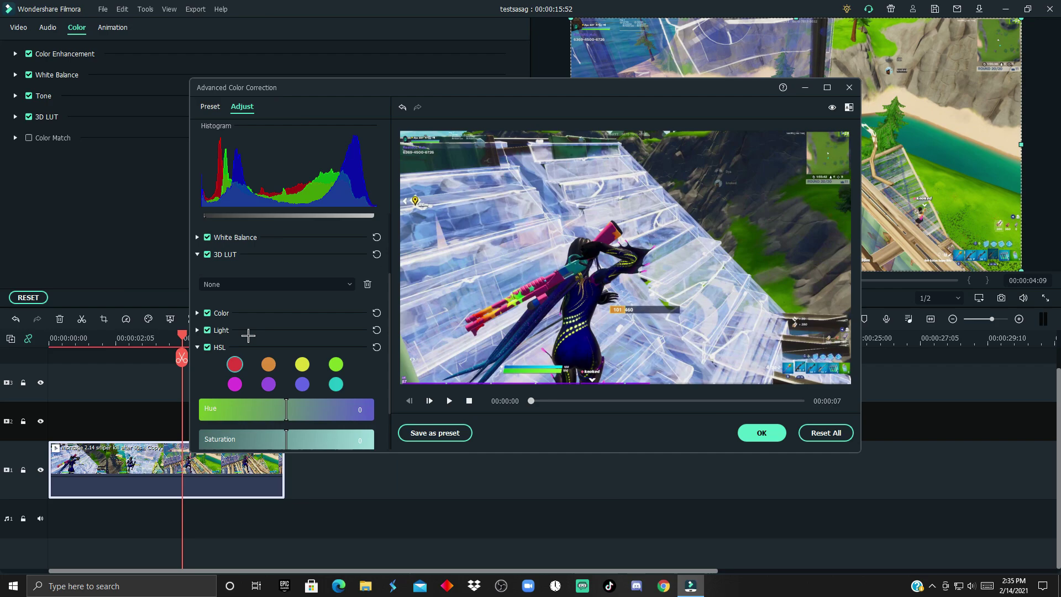
Apply the first O&T - 3 LUT as the sniper clip's 3D LUT
left_click(232, 284)
scroll(304, 399, "down", 3)
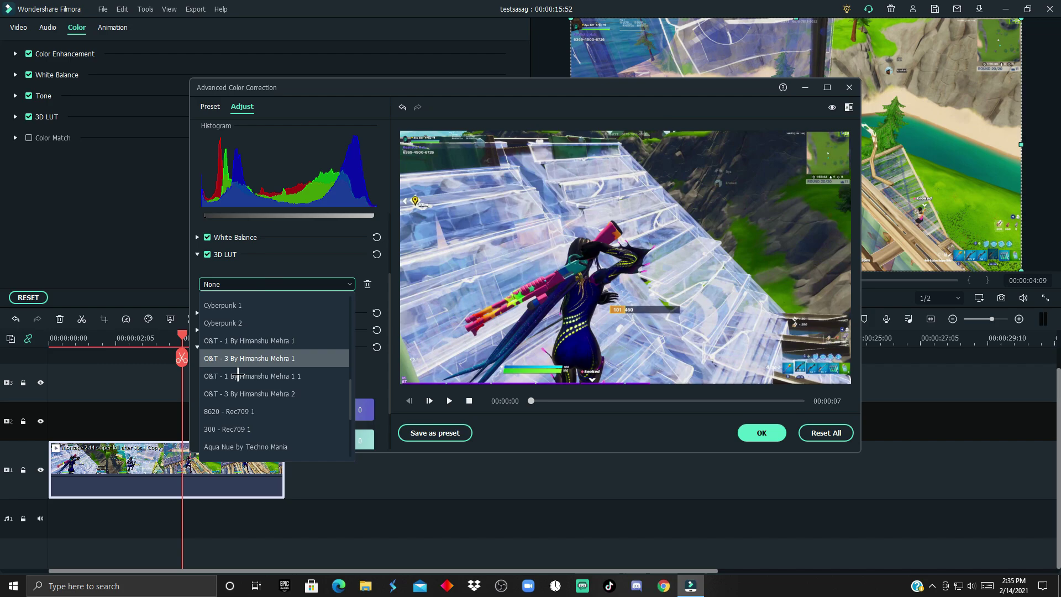
left_click(248, 358)
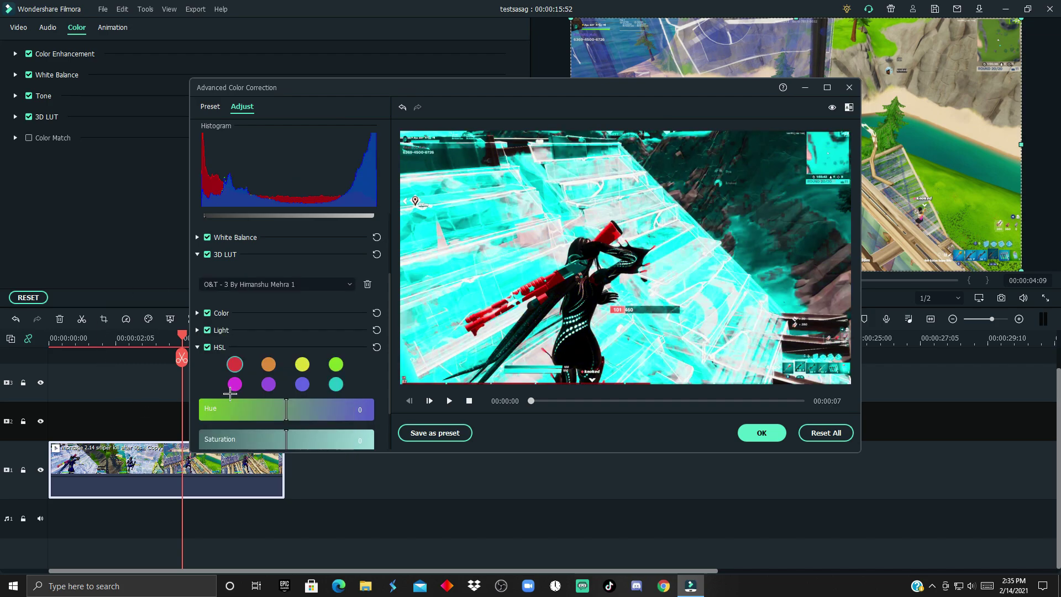
In HSL, set the red Hue to -100 and the cyan Hue to 53
scroll(230, 394, "down", 2)
left_click(238, 311)
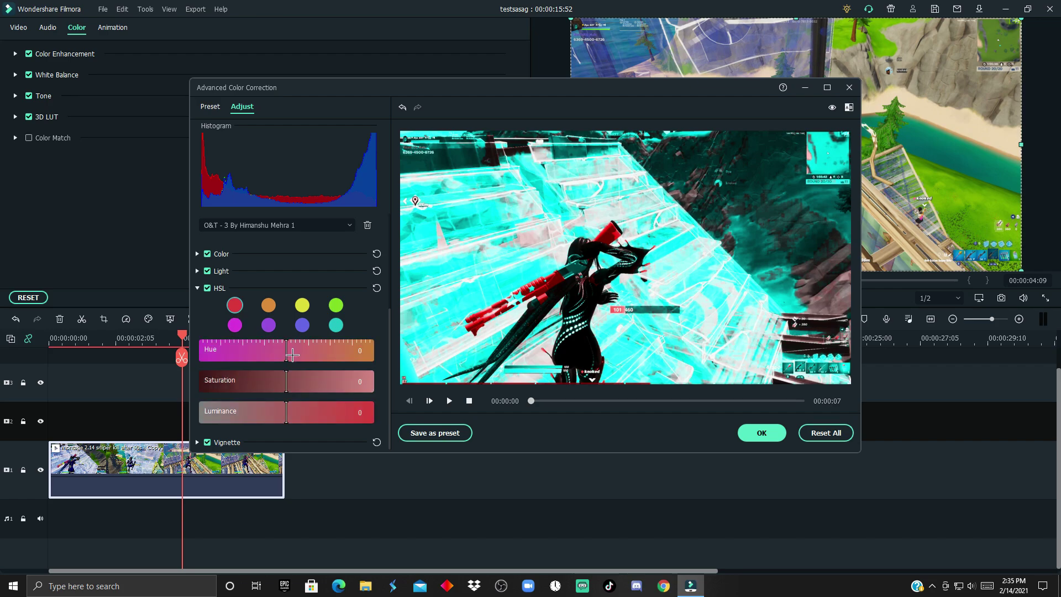
left_click_drag(296, 355, 203, 349)
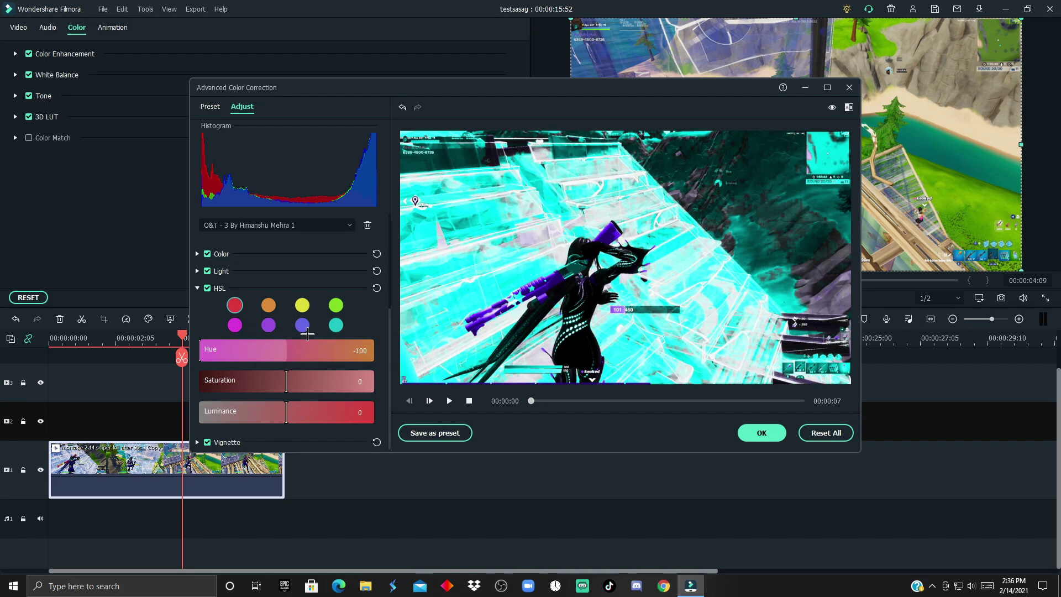
left_click(336, 325)
left_click_drag(293, 355, 341, 356)
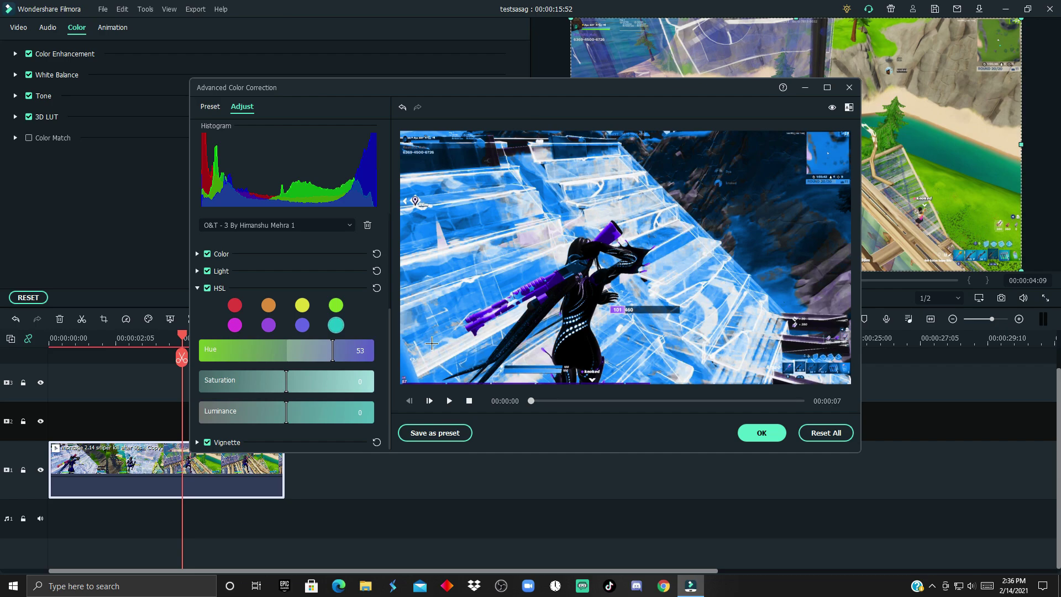
Set the Light adjustments to Highlights -54, Shadows 40, Whites -33 and Blacks -14
left_click(198, 271)
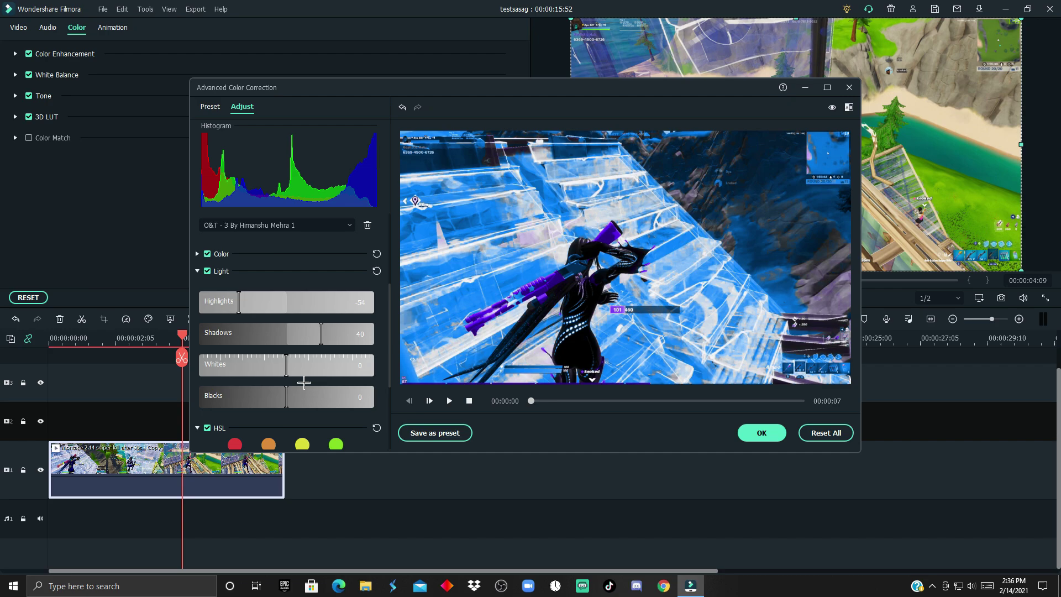
left_click(257, 371)
left_click(321, 394)
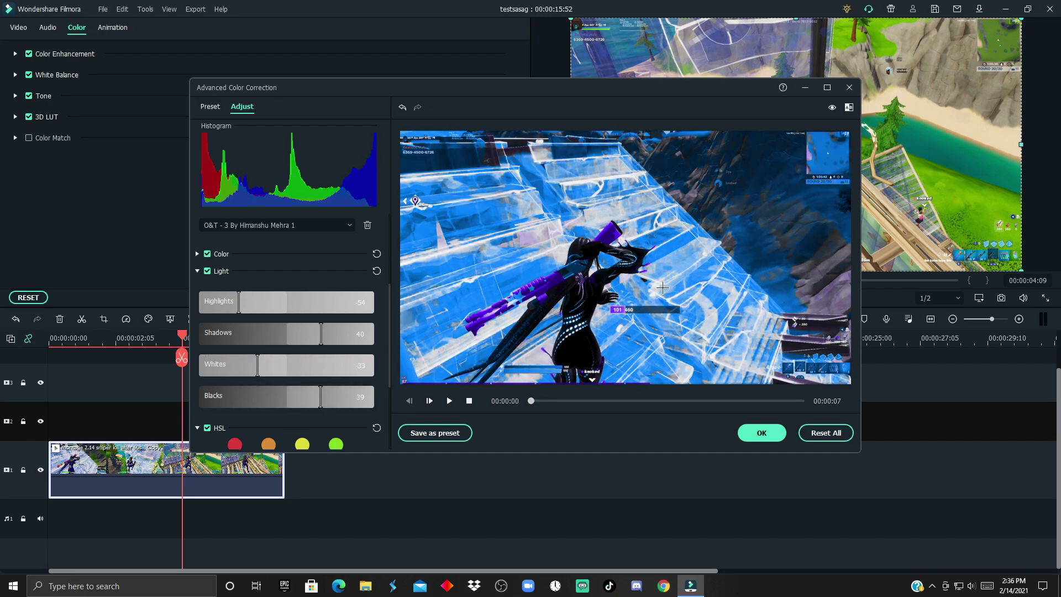
left_click_drag(251, 411, 284, 406)
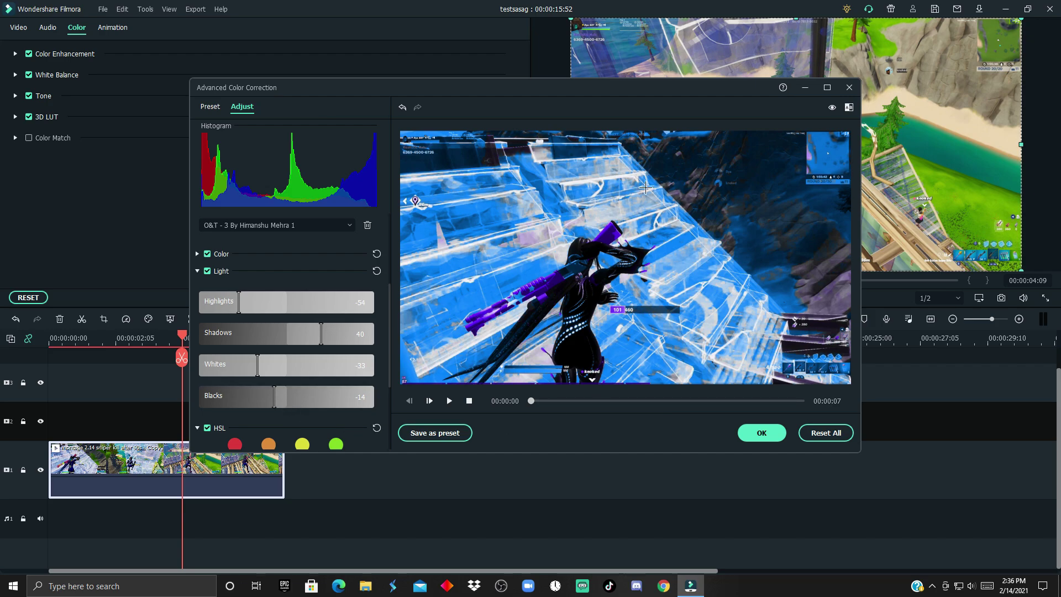
Set Color to Exposure -42, Brightness 43, Contrast 11, Vibrance 19 and Saturation -33, and the White Balance Tint to 7.72
left_click(198, 254)
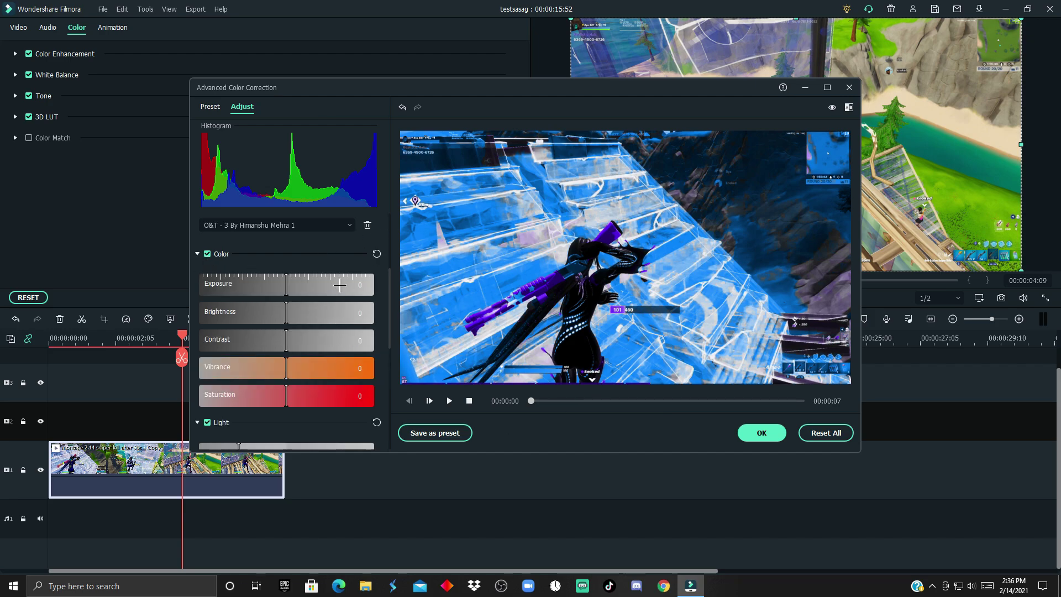
left_click(250, 291)
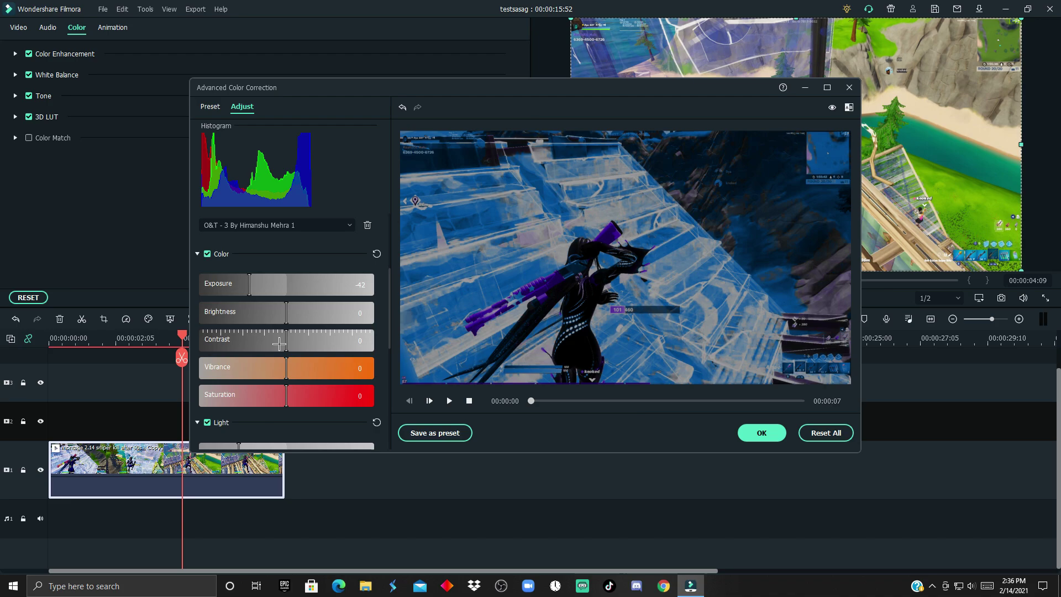
left_click(324, 319)
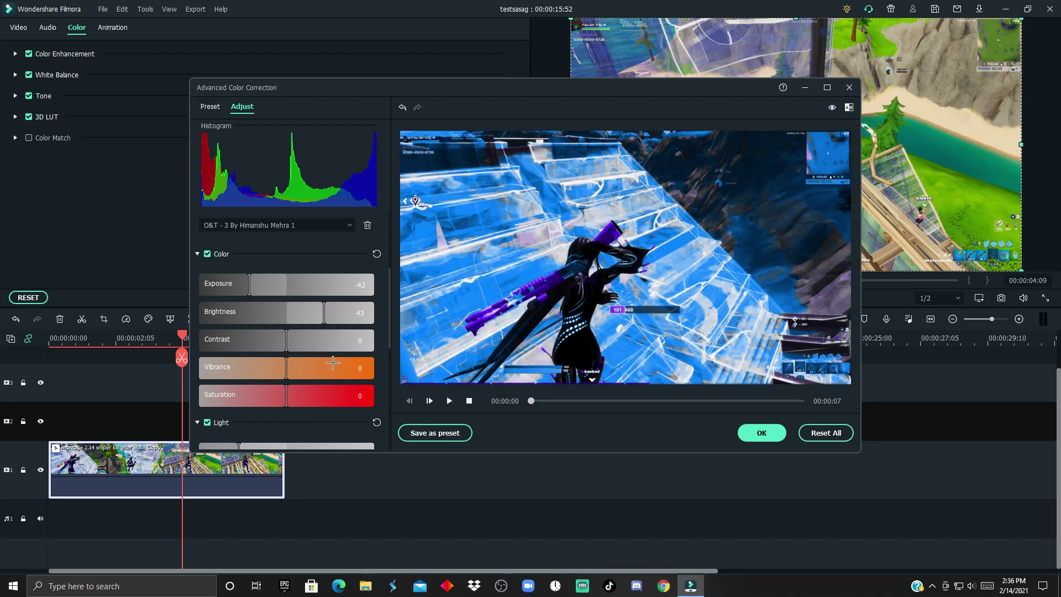
left_click(261, 351)
left_click_drag(261, 350, 267, 408)
scroll(303, 269, "up", 3)
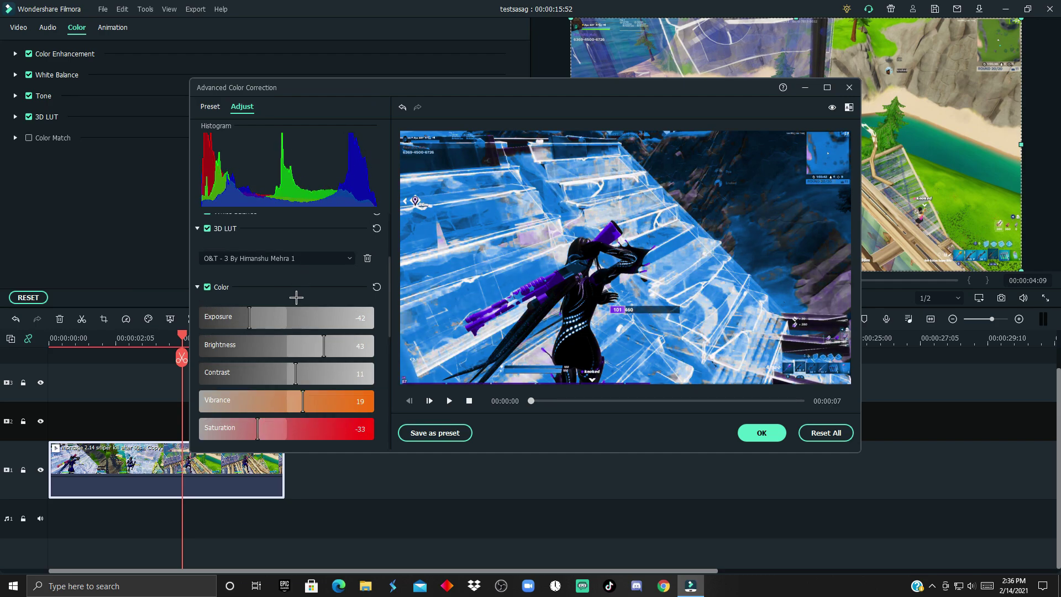
left_click_drag(302, 305, 323, 317)
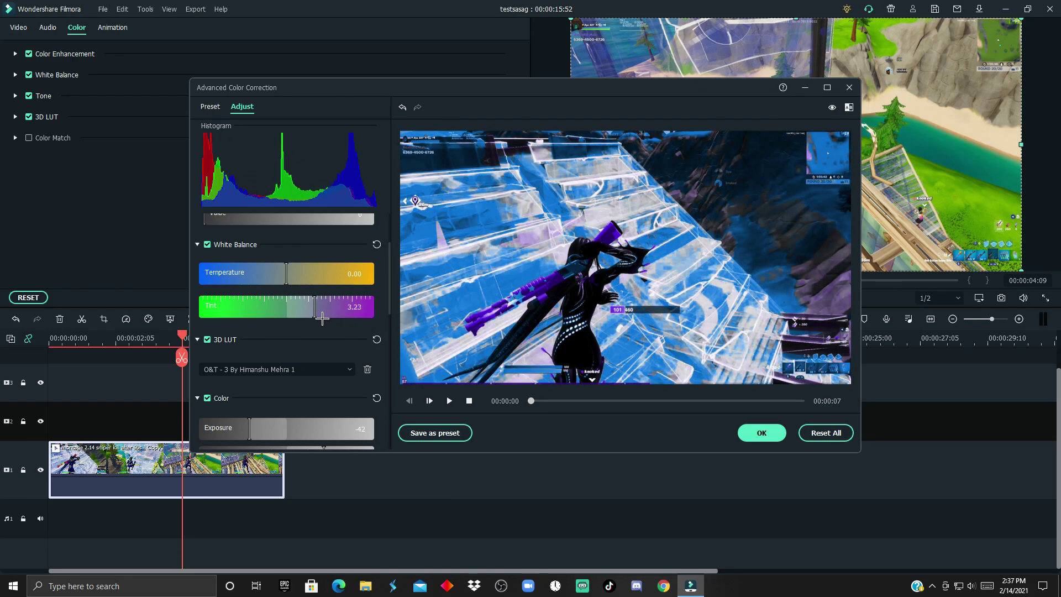
Try a Color Enhancement Value of 38, and return it to 0
scroll(314, 314, "up", 2)
left_click_drag(207, 307, 272, 324)
left_click_drag(207, 278, 194, 306)
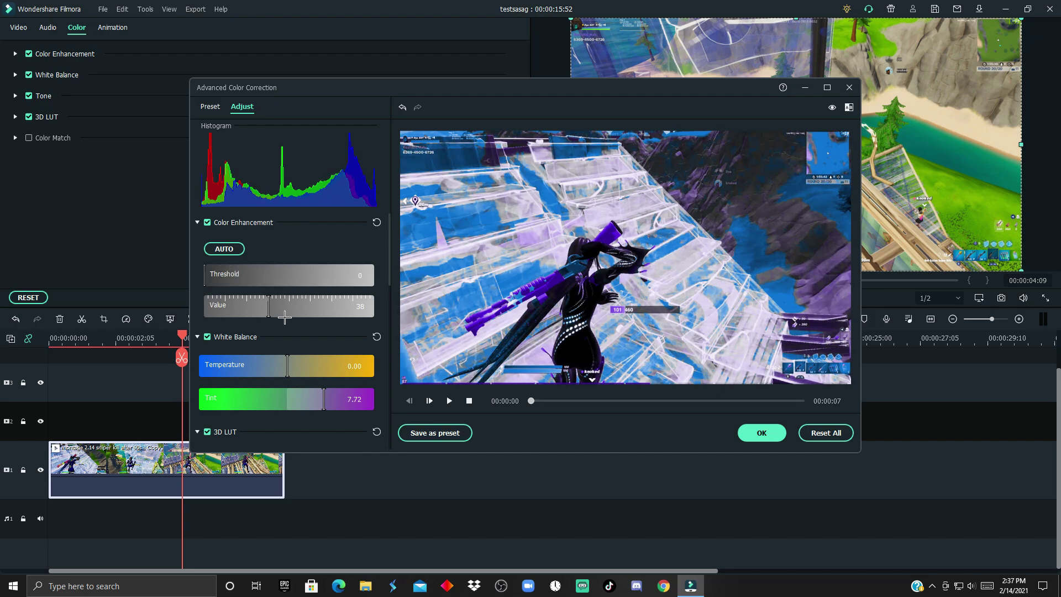
left_click_drag(270, 315, 114, 315)
Save the adjustments as a preset named Tutorial CC Blue, and apply the grade to the clip
scroll(204, 287, "down", 2)
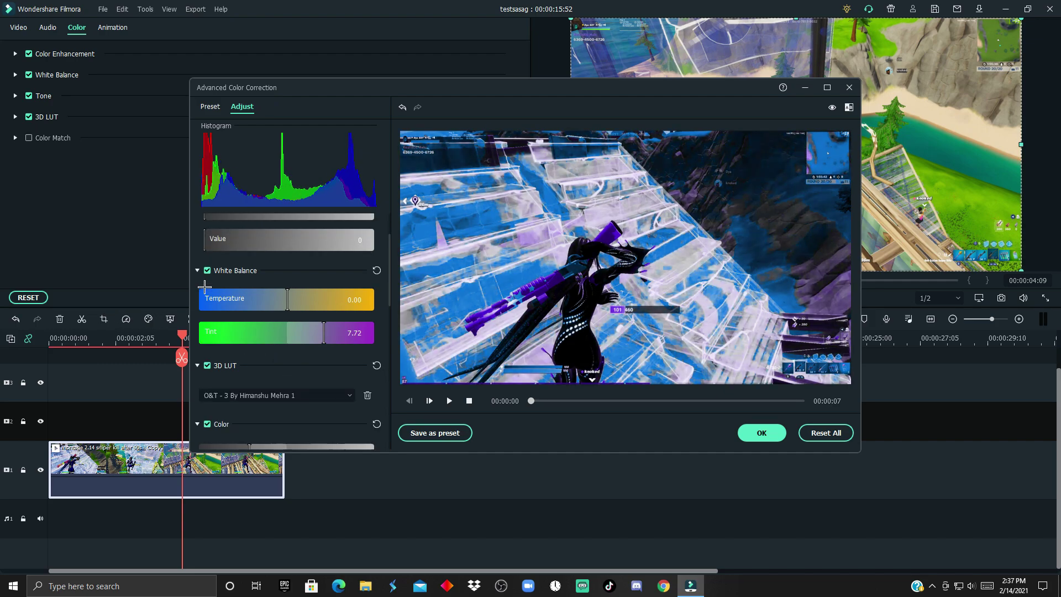
scroll(297, 381, "down", 10)
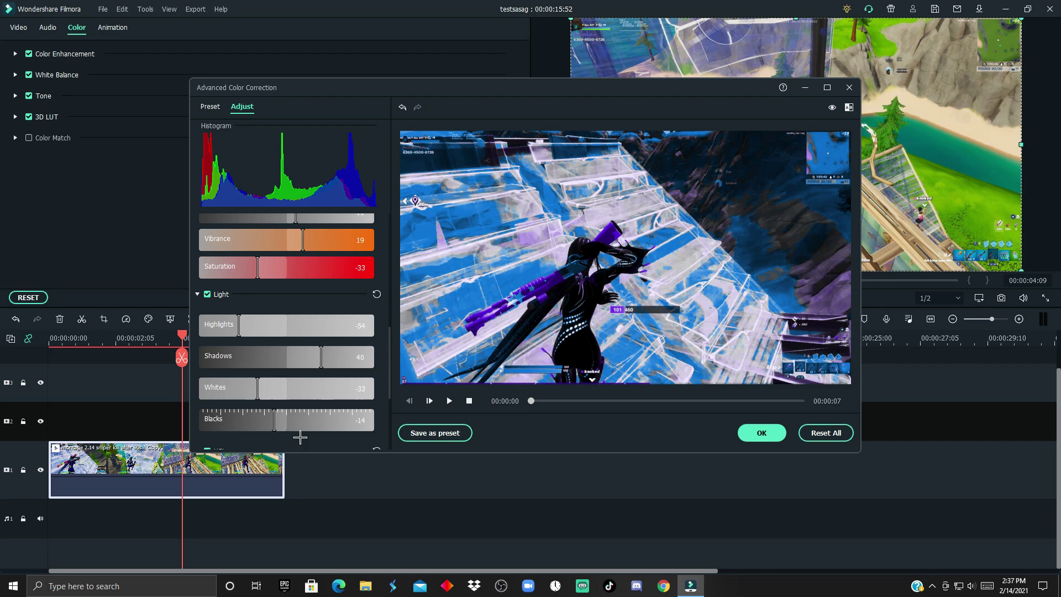
scroll(254, 385, "down", 2)
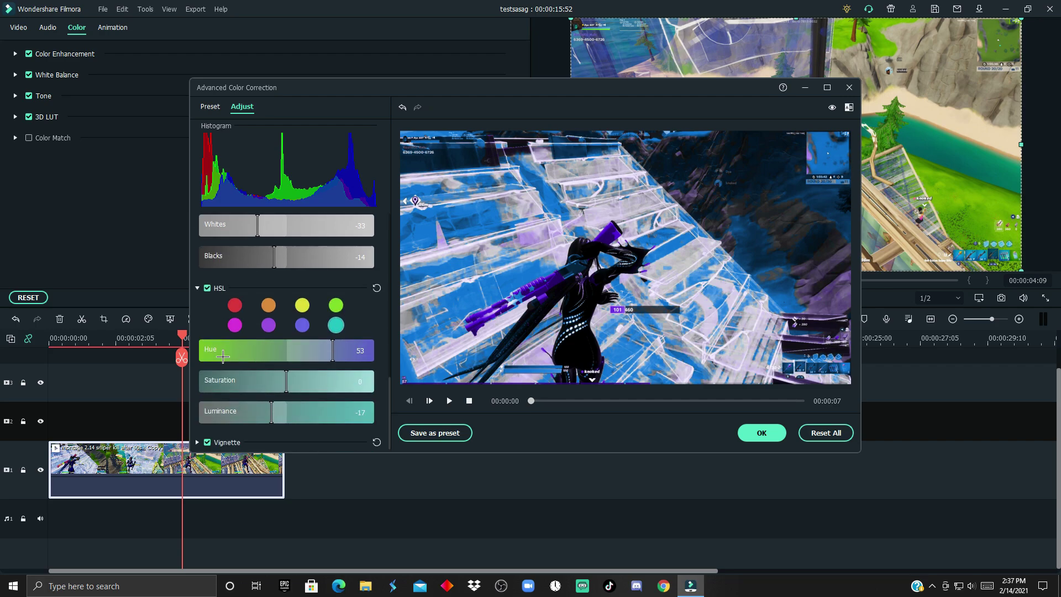
scroll(293, 336, "up", 10)
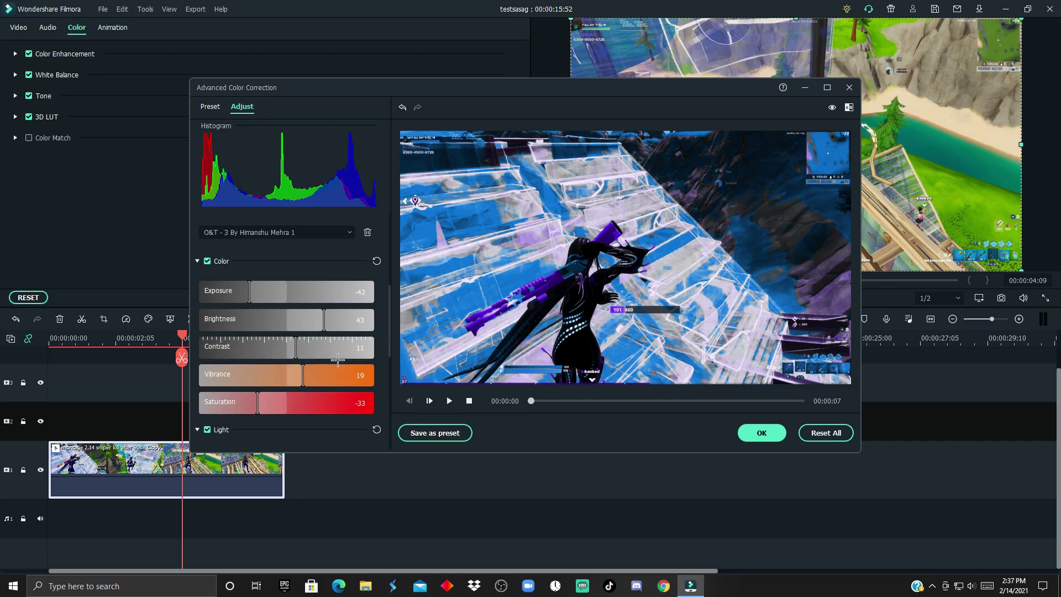
left_click(434, 433)
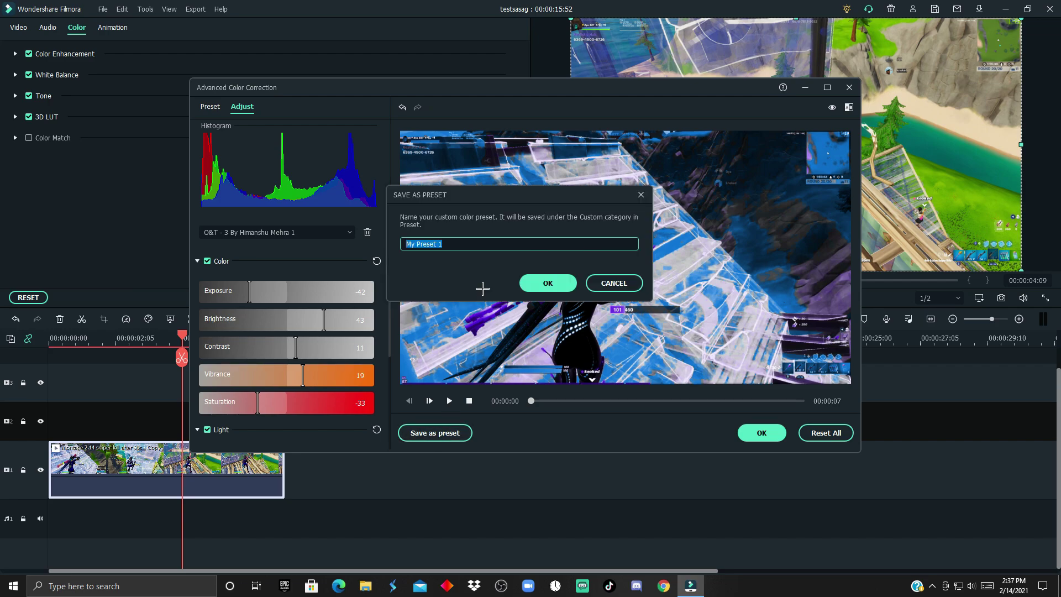
type("Tutorial CC Blue")
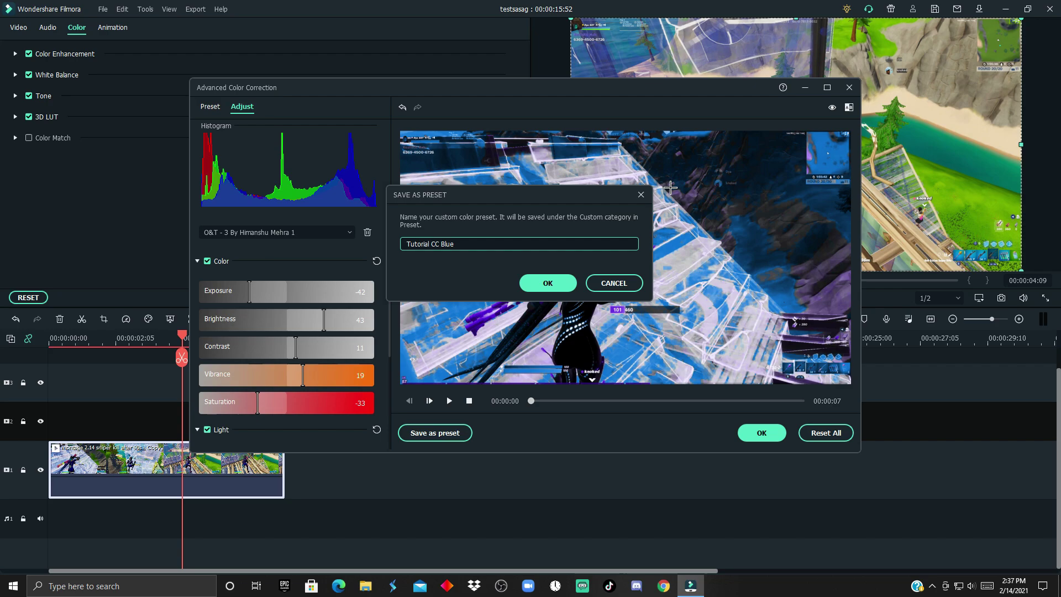
left_click(558, 283)
left_click(746, 434)
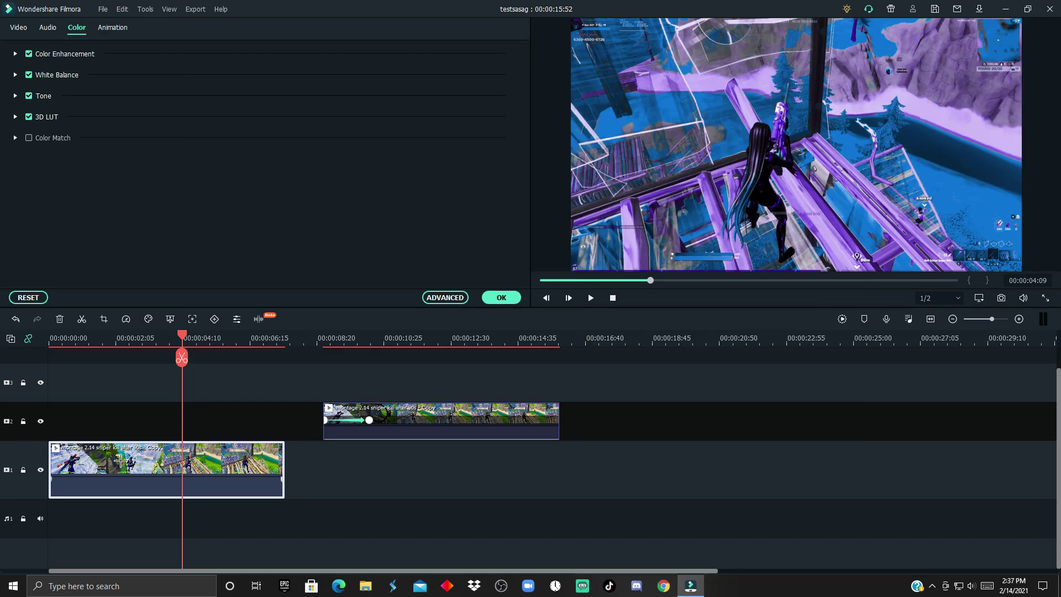
Paste a copy of the blue-graded sniper clip onto the second video track at the start of the timeline
left_click(90, 408)
left_click_drag(184, 343, 9, 396)
left_click(42, 433)
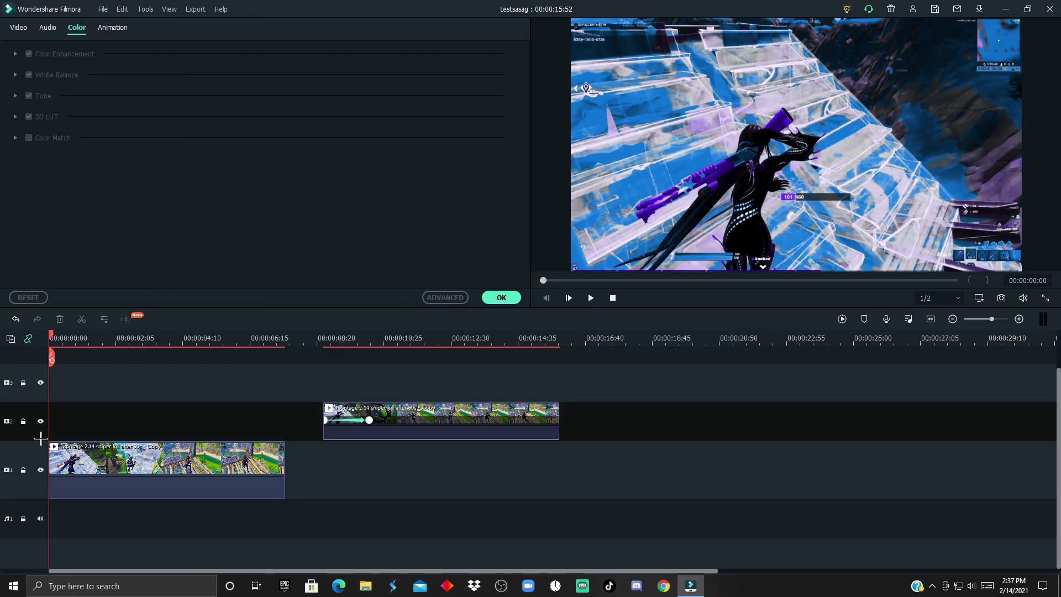
key("ctrl+v")
Reset all advanced color correction adjustments on the lower clip and apply the change
left_click(185, 455)
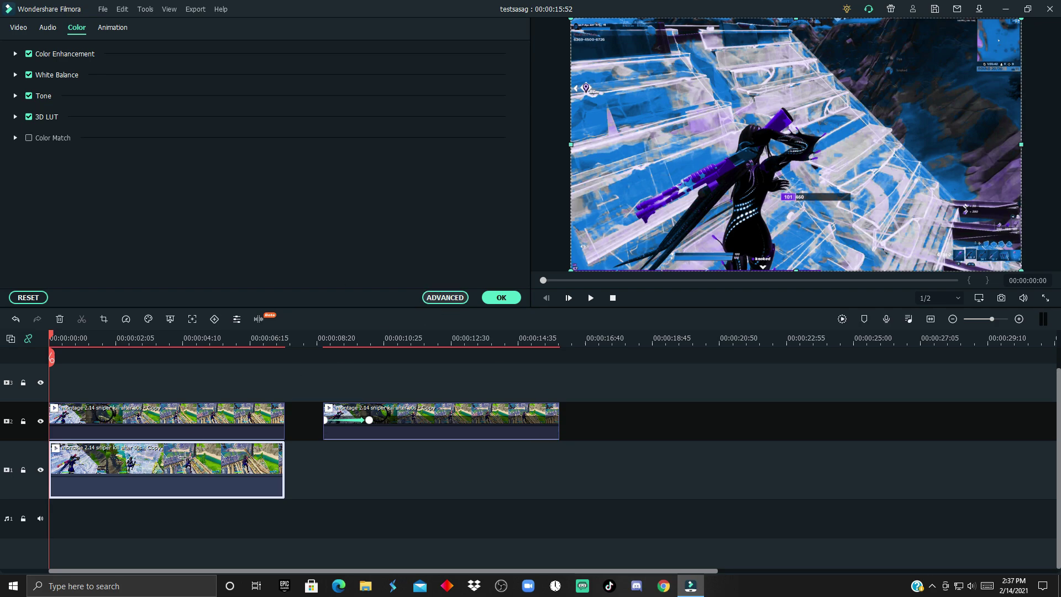
left_click(446, 297)
left_click(243, 107)
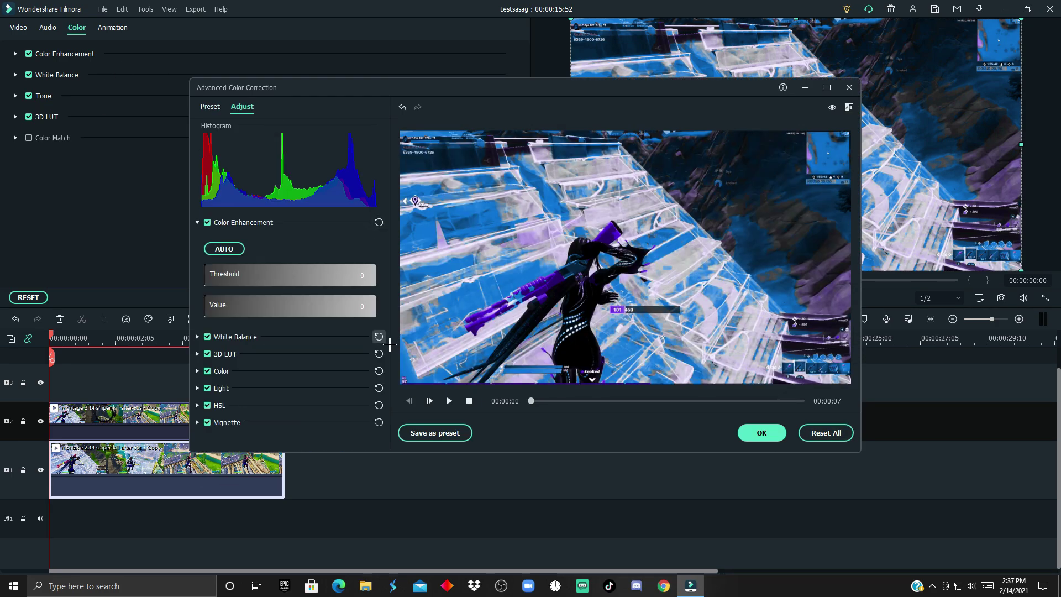
left_click(826, 433)
left_click(762, 432)
Fade in the upper graded copy with opacity keyframes of 0% at the timeline start and 100% at 00:00:01:20
left_click(91, 339)
left_click(119, 422)
left_click(116, 30)
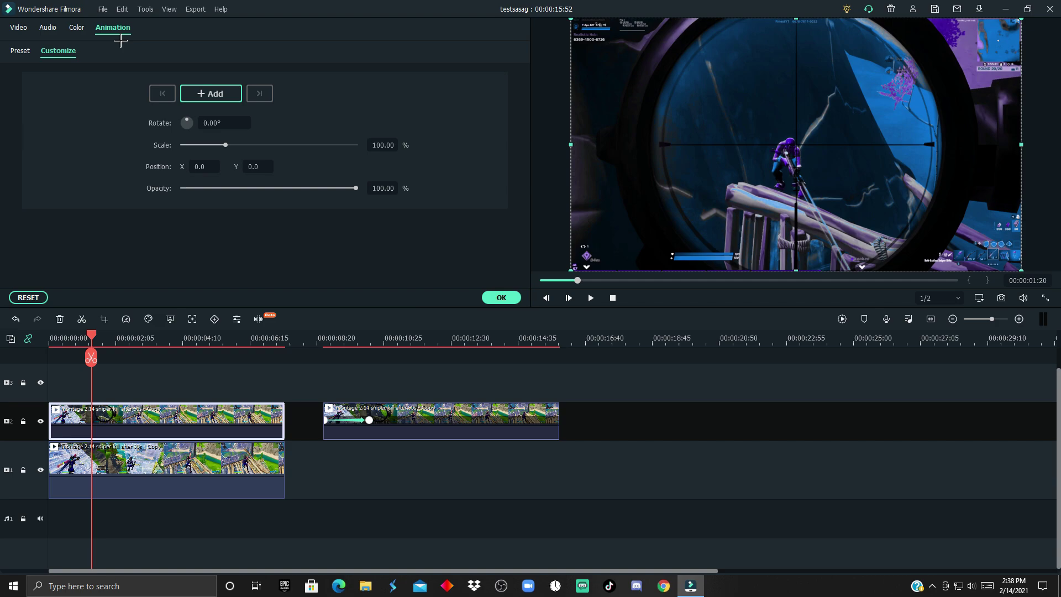
left_click(202, 100)
left_click_drag(95, 355, 48, 357)
left_click_drag(206, 191, 135, 209)
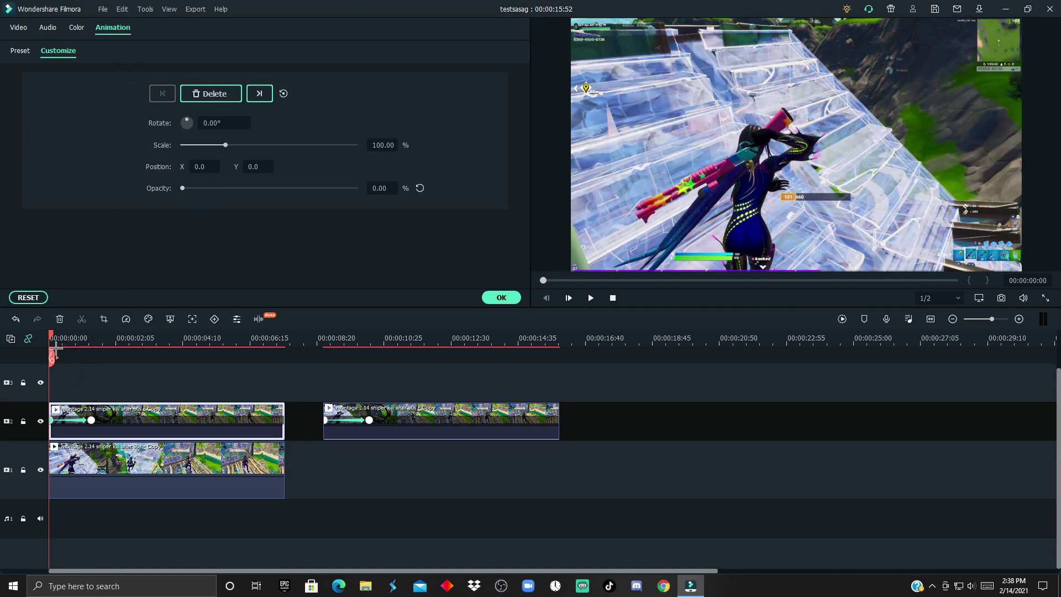